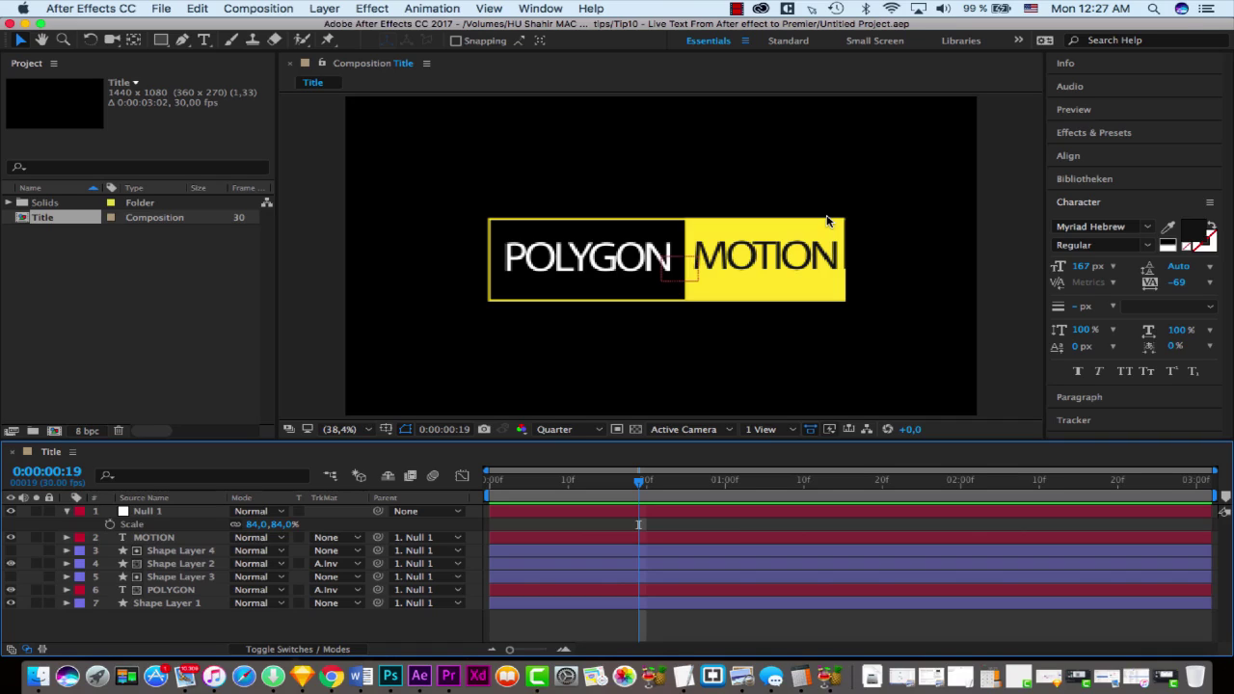
Select the MOTION text layer in the Title comp, then bring Premiere Pro to the front
{"action": "left_click", "coordinate": [1152, 538]}
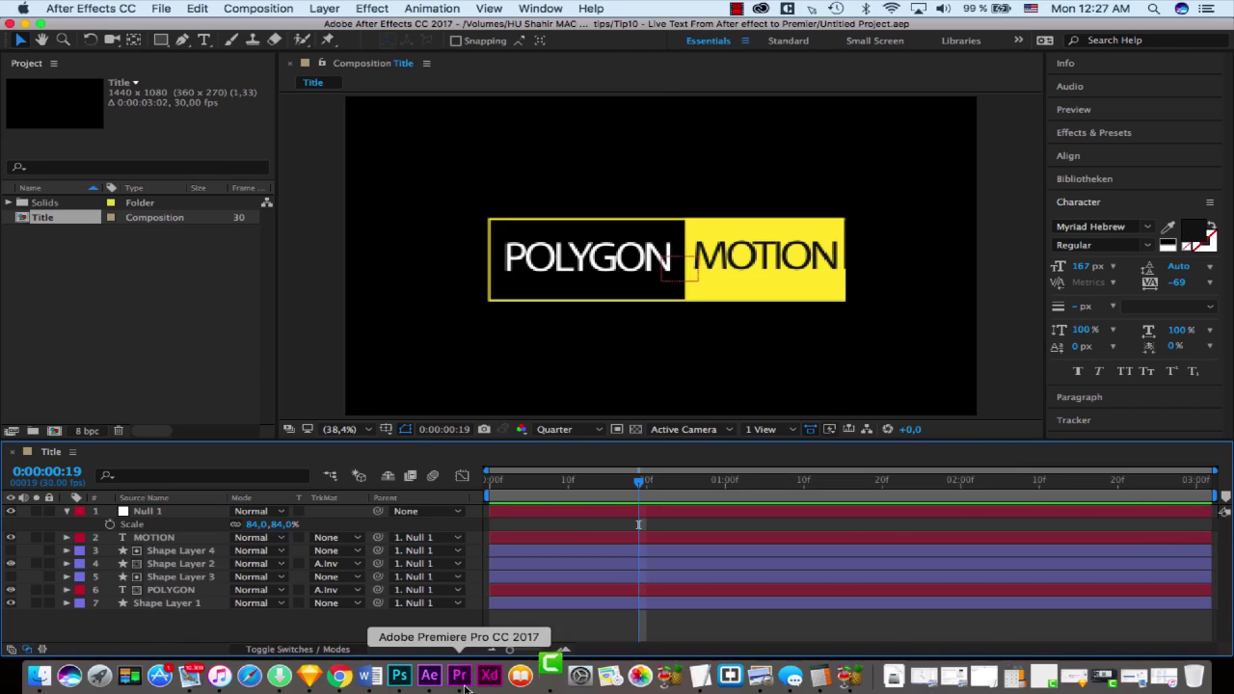
{"action": "left_click", "coordinate": [460, 676]}
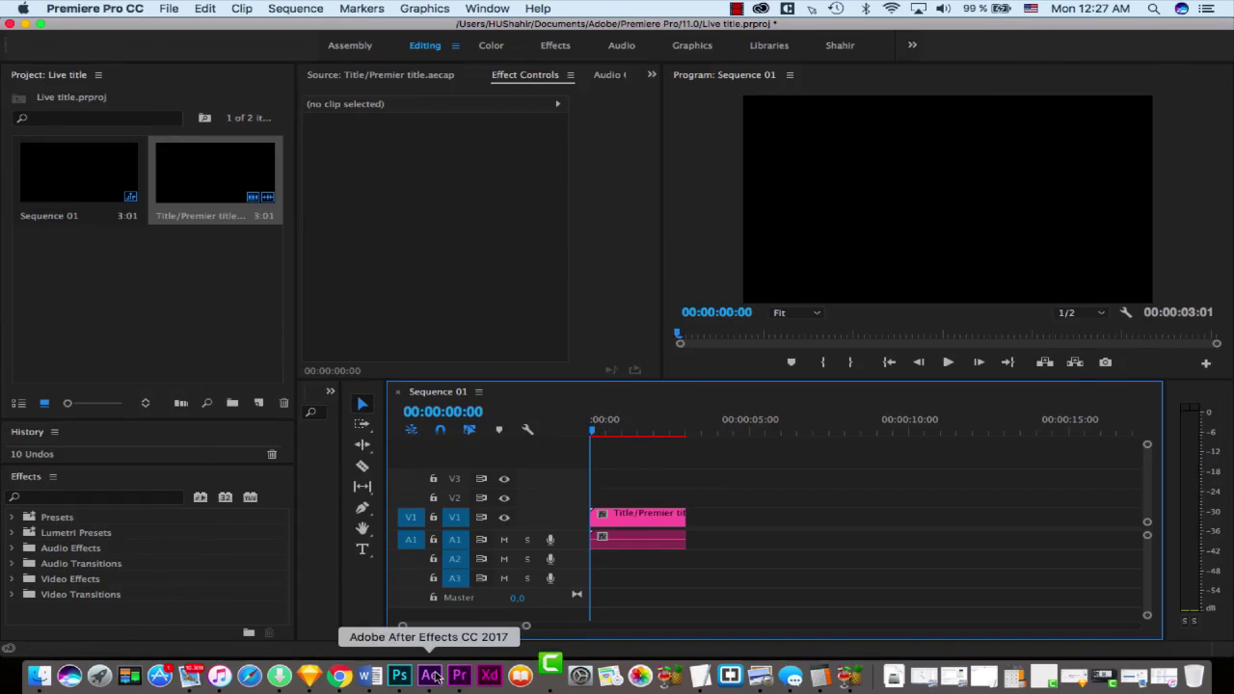
Scrub the POLYGON MOTION title in Sequence 01 and select its clip on V1
{"action": "left_click", "coordinate": [430, 676]}
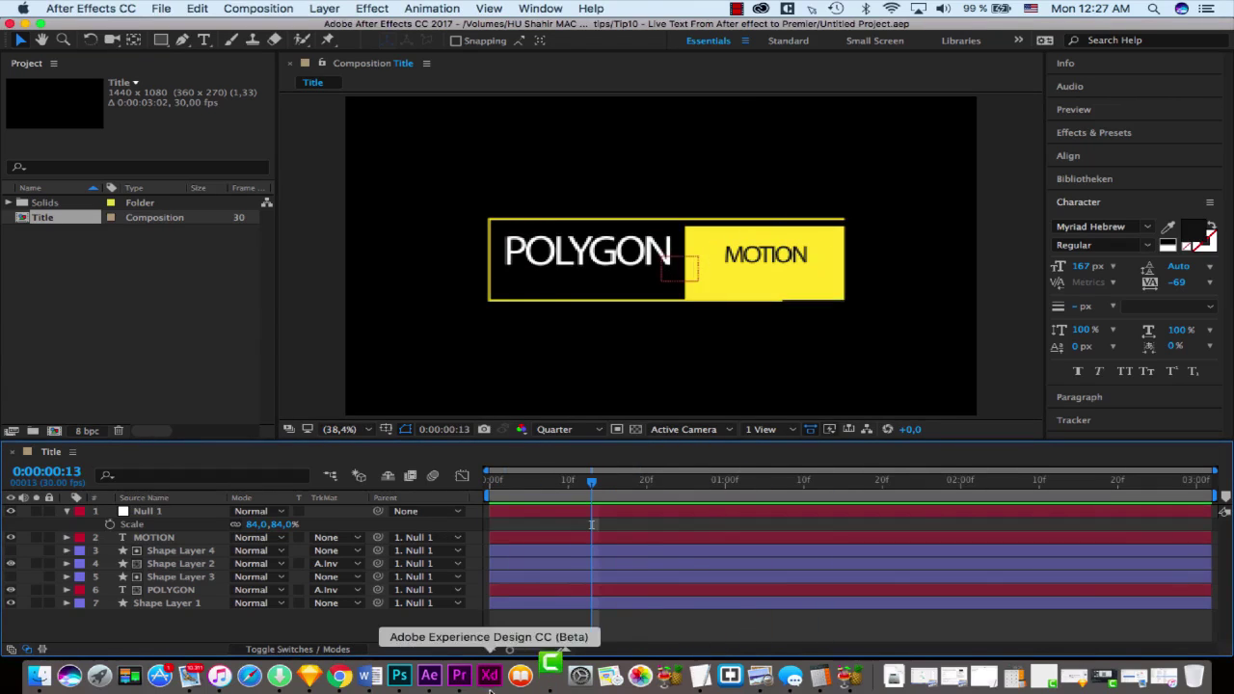
{"action": "left_click", "coordinate": [460, 676]}
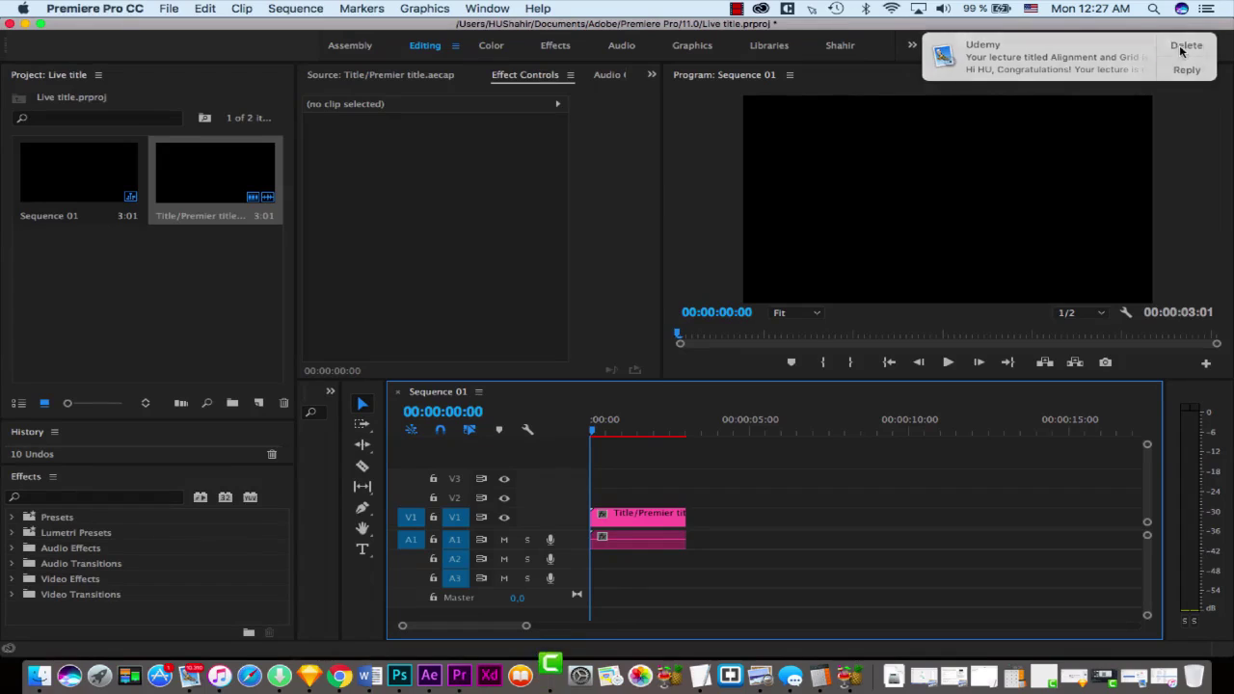
{"action": "left_click", "coordinate": [231, 308]}
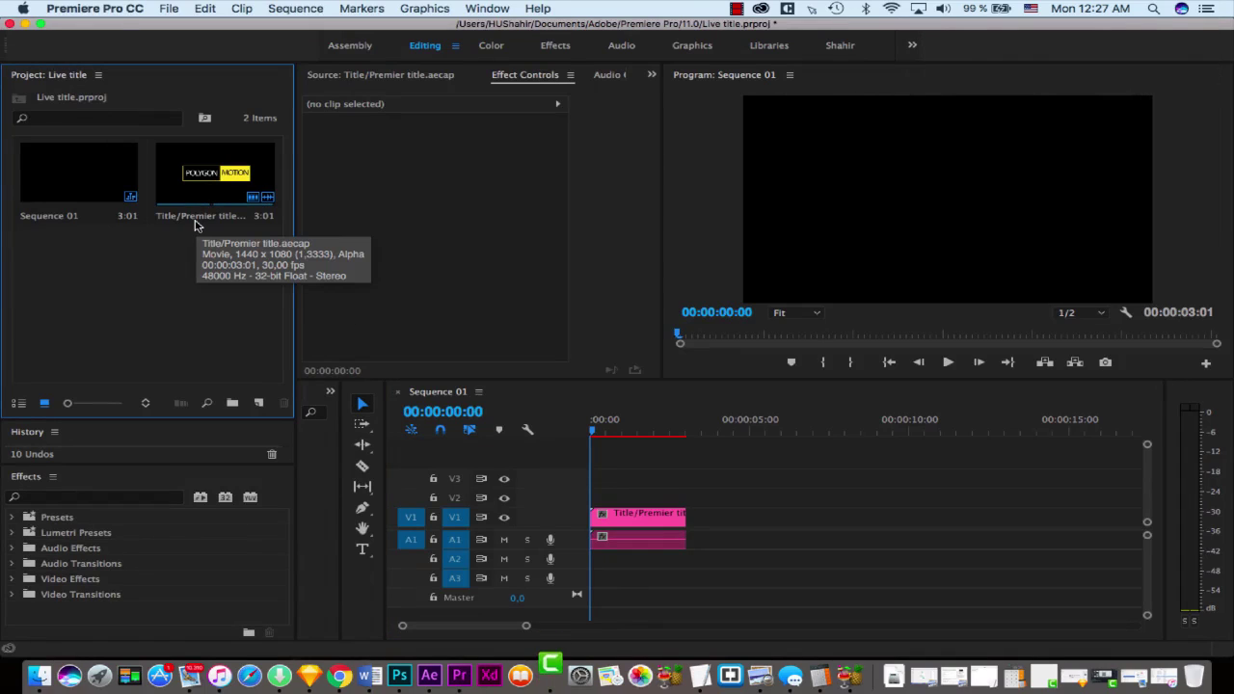
{"action": "left_click", "coordinate": [903, 529]}
{"action": "mouse_move", "coordinate": [602, 435]}
{"action": "left_mouse_down"}
{"action": "mouse_move", "coordinate": [628, 430]}
{"action": "mouse_move", "coordinate": [608, 432]}
{"action": "left_mouse_up"}
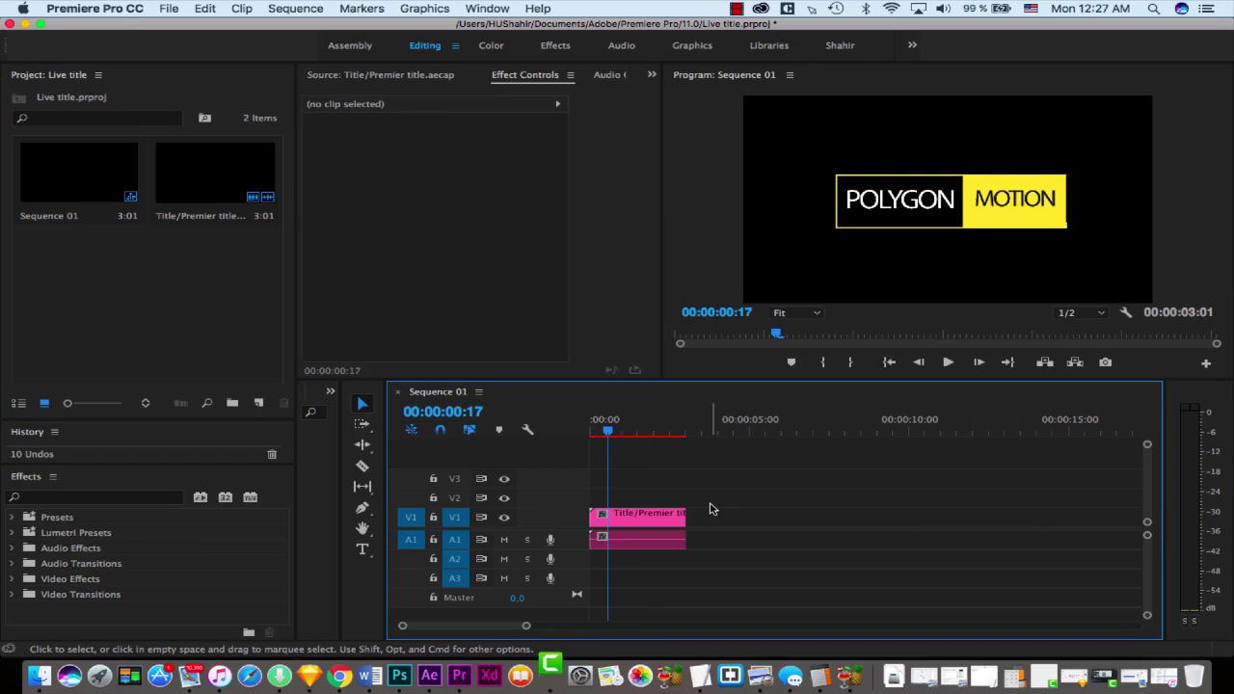
{"action": "mouse_move", "coordinate": [623, 433]}
{"action": "left_mouse_down"}
{"action": "mouse_move", "coordinate": [642, 433]}
{"action": "mouse_move", "coordinate": [600, 433]}
{"action": "left_mouse_up"}
{"action": "left_click", "coordinate": [646, 530]}
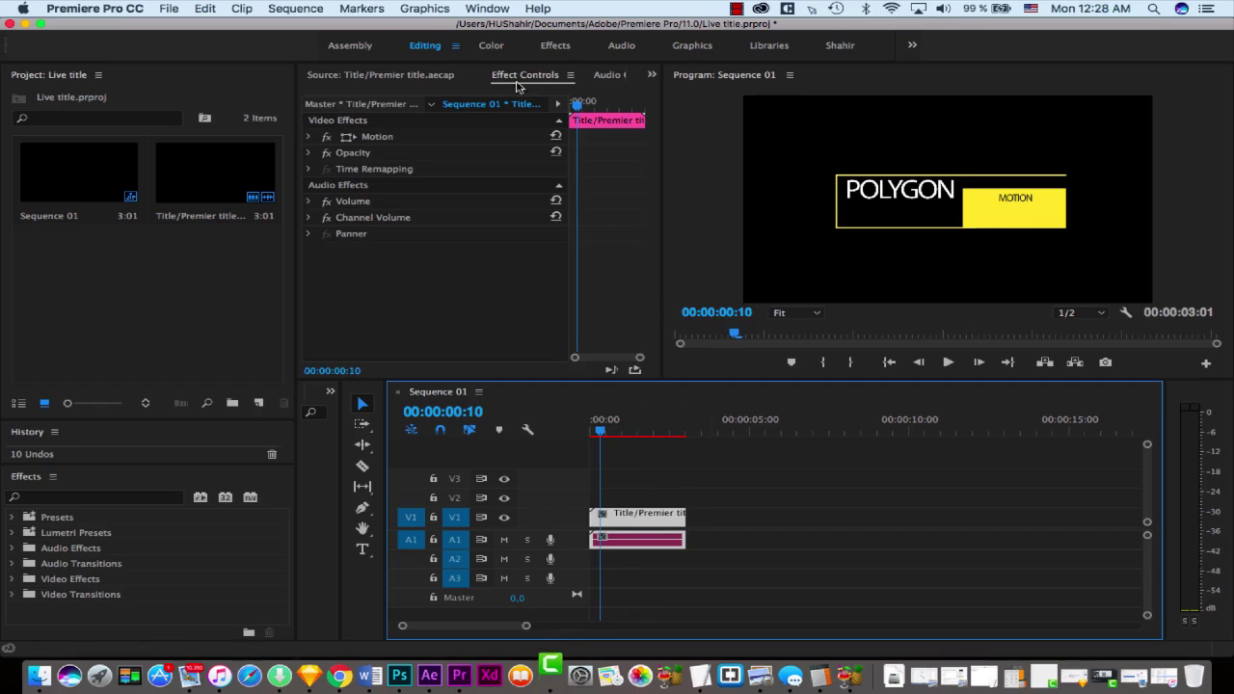
In the Master tab of Effect Controls, replace the MOTION text with YOUTUBE
{"action": "left_click", "coordinate": [384, 105]}
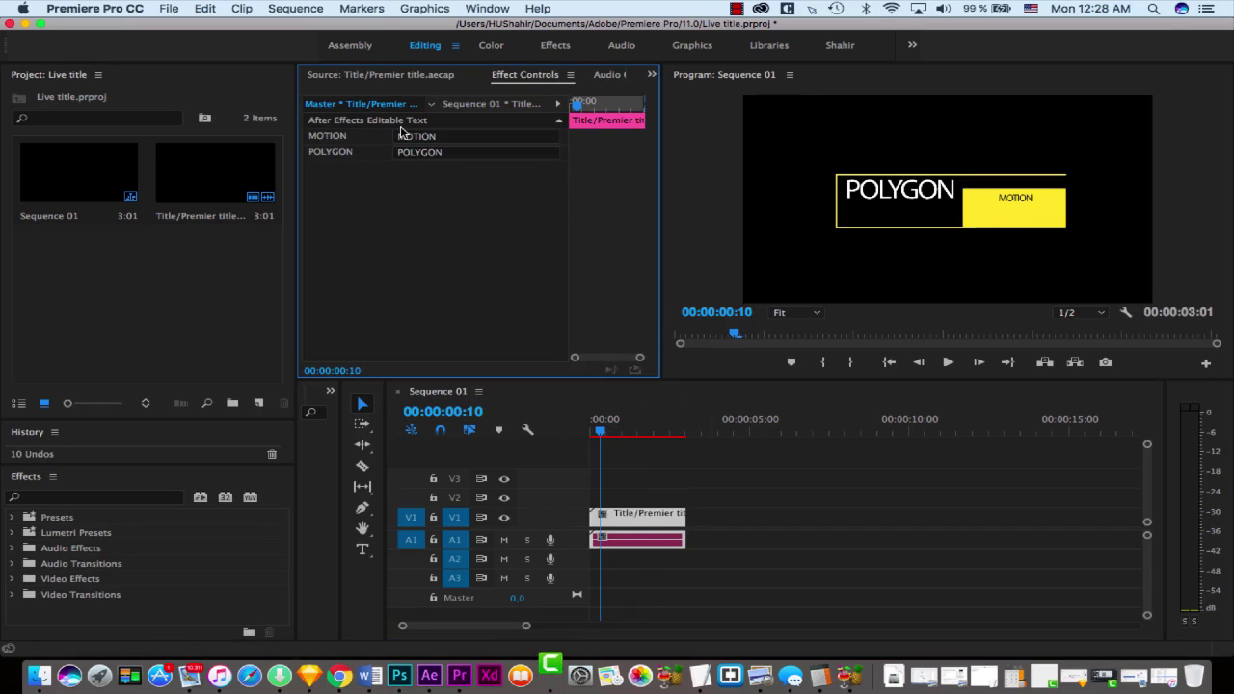
{"action": "left_click", "coordinate": [461, 140]}
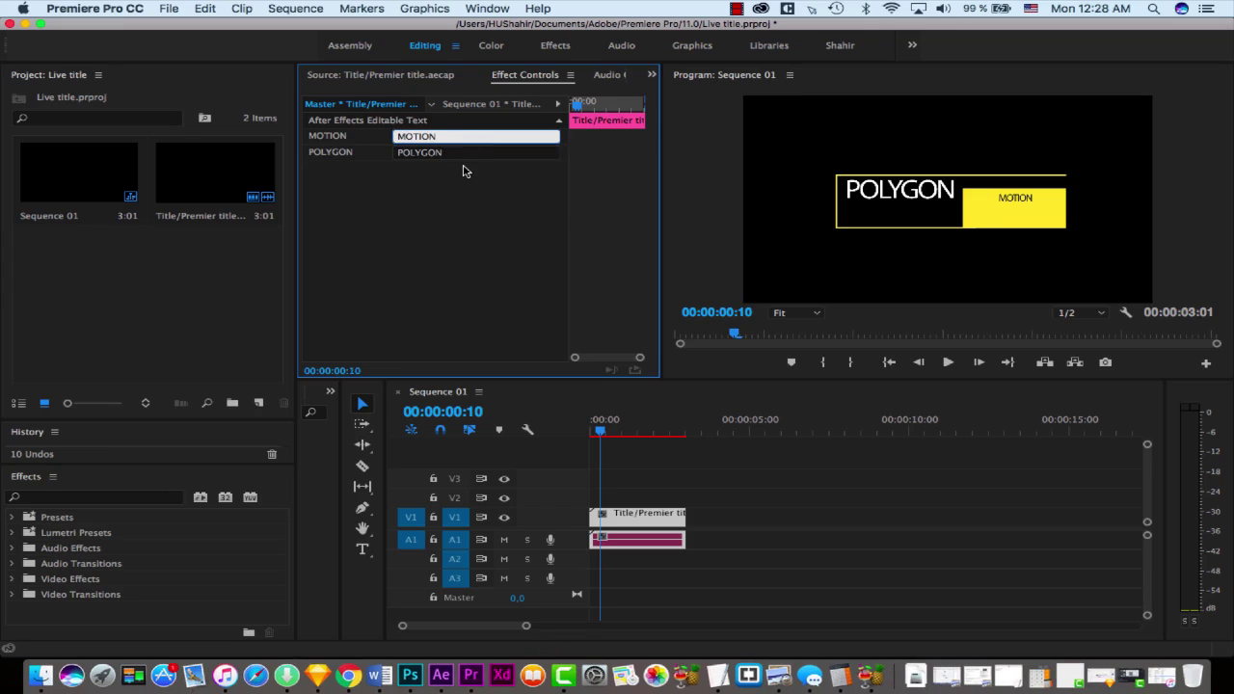
{"action": "key", "text": "BackSpace"}
{"action": "key", "text": "BackSpace"}
{"action": "key", "text": "BackSpace"}
{"action": "key", "text": "BackSpace"}
{"action": "key", "text": "BackSpace"}
{"action": "key", "text": "BackSpace"}
{"action": "type", "text": "YOUTUBE"}
{"action": "left_click", "coordinate": [786, 518]}
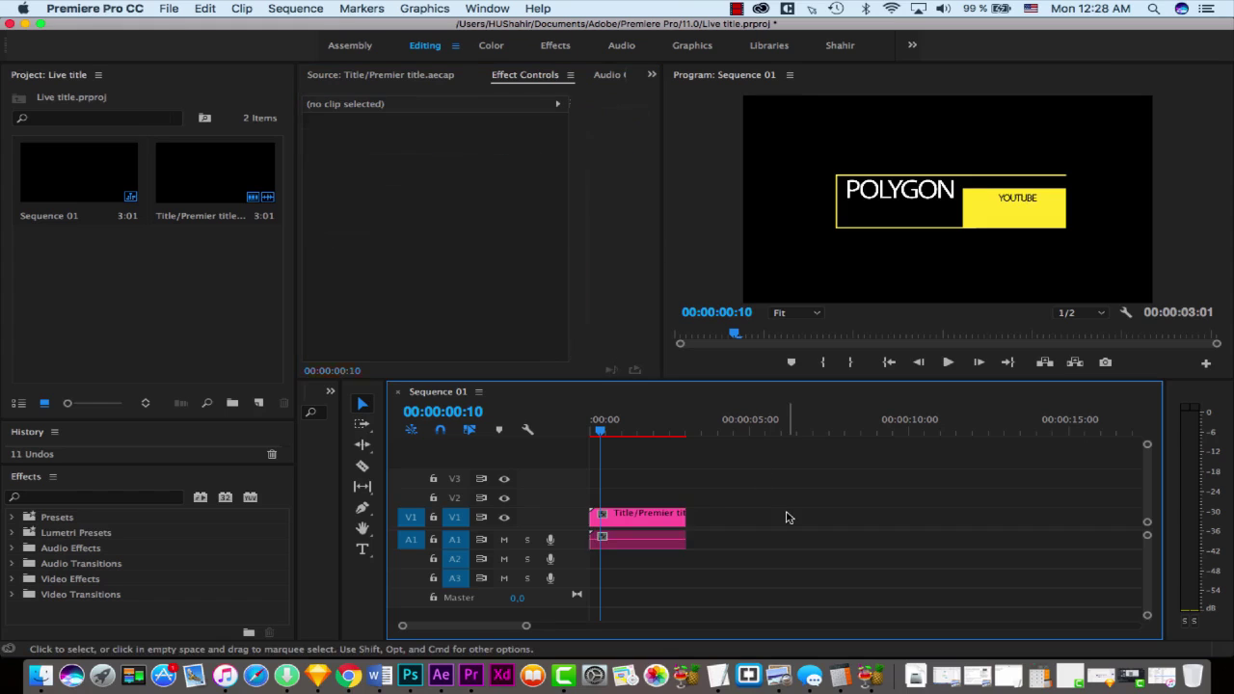
Scrub the updated POLYGON YOUTUBE title and reselect the title clip
{"action": "mouse_move", "coordinate": [630, 426]}
{"action": "left_mouse_down"}
{"action": "mouse_move", "coordinate": [645, 433]}
{"action": "mouse_move", "coordinate": [591, 431]}
{"action": "mouse_move", "coordinate": [627, 431]}
{"action": "left_mouse_up"}
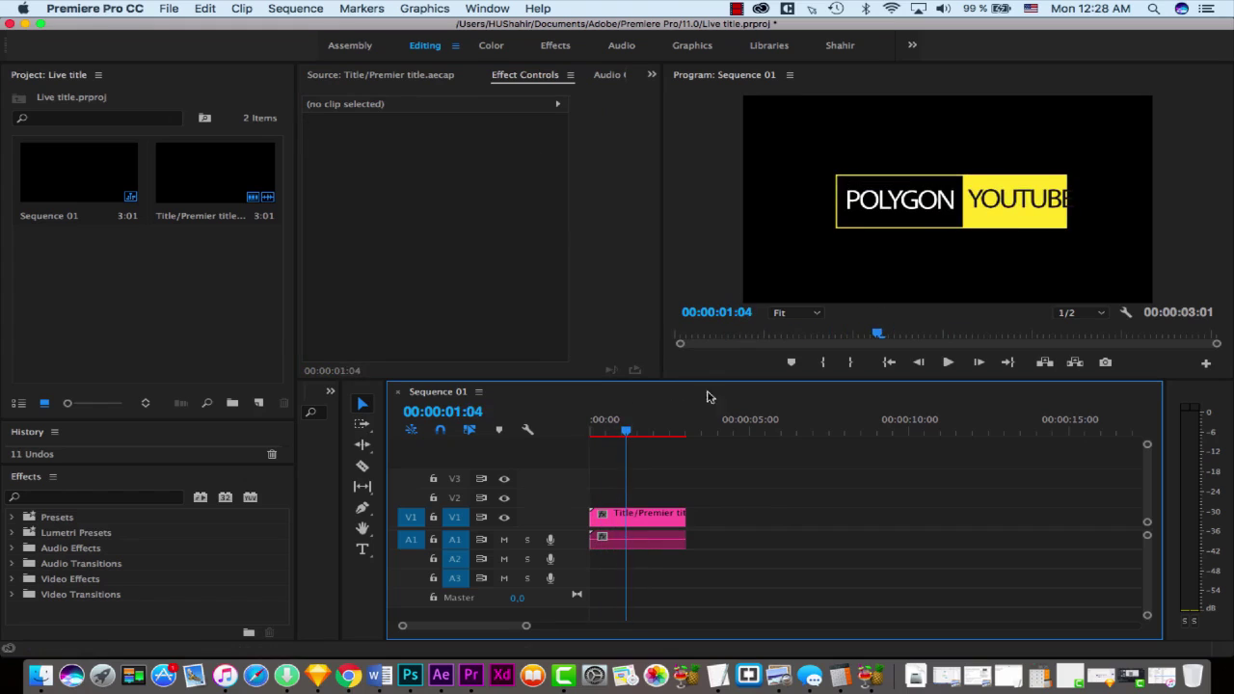
{"action": "left_click", "coordinate": [605, 431]}
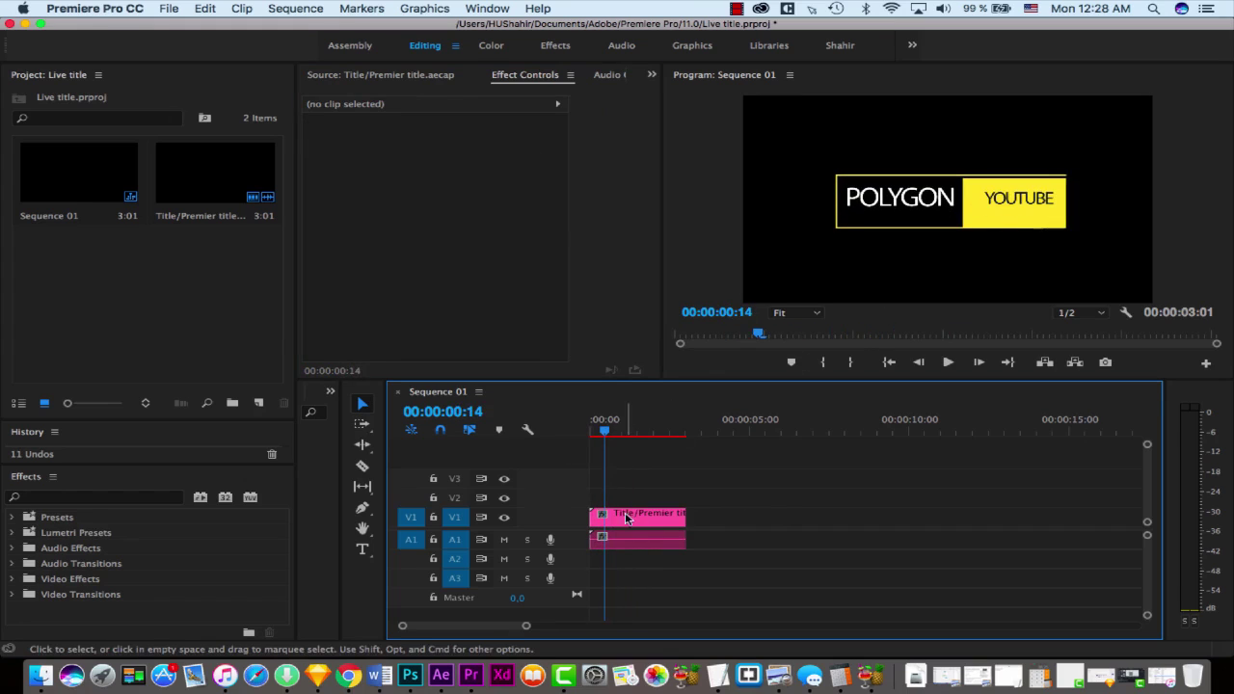
{"action": "left_click", "coordinate": [625, 518]}
{"action": "left_click", "coordinate": [636, 431]}
In the Master tab, change the POLYGON text field to UDEMY
{"action": "left_click", "coordinate": [362, 103]}
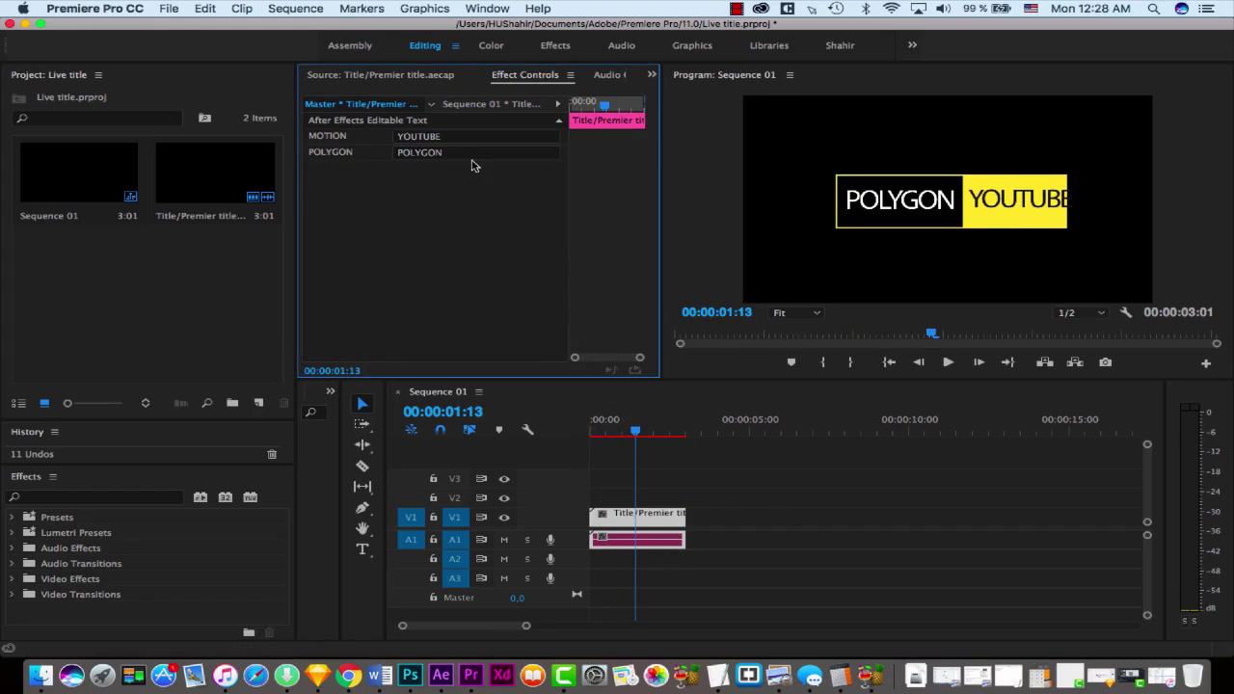
{"action": "left_click", "coordinate": [469, 154]}
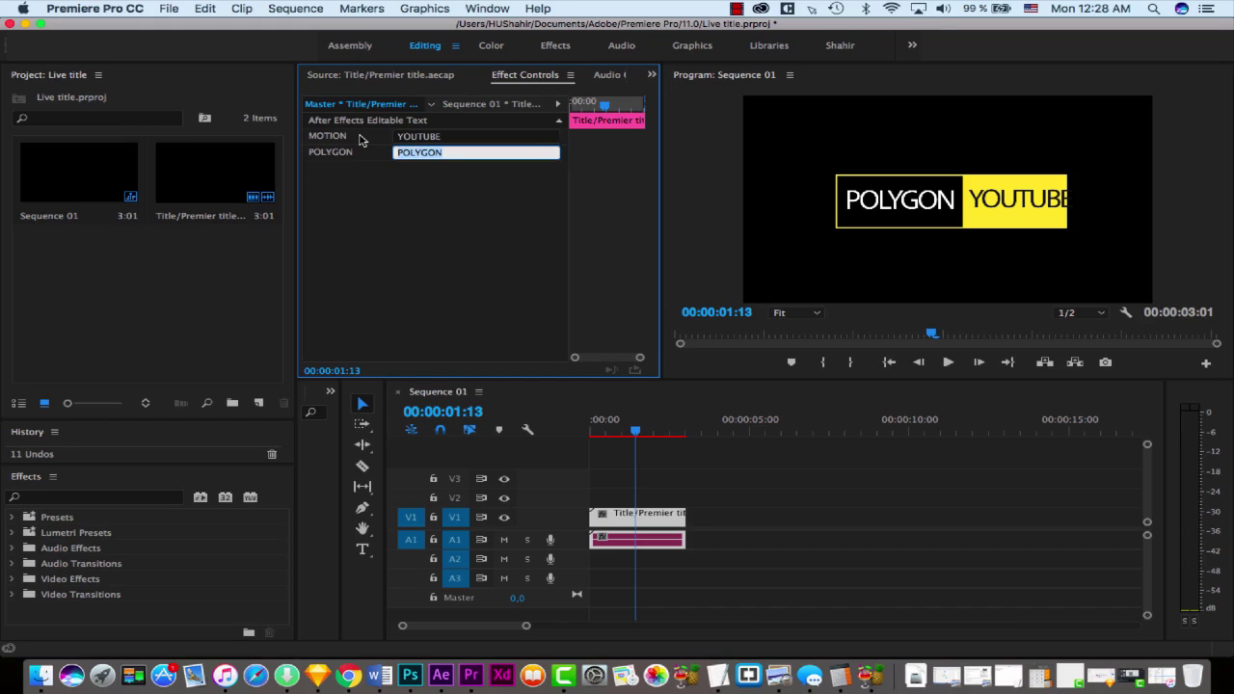
{"action": "type", "text": "UDEM"}
{"action": "key", "text": "BackSpace"}
{"action": "key", "text": "BackSpace"}
{"action": "key", "text": "BackSpace"}
{"action": "key", "text": "BackSpace"}
{"action": "type", "text": "UDEMY"}
{"action": "left_click", "coordinate": [733, 454]}
Scrub back through the UDEMY YOUTUBE title and reselect the clip
{"action": "left_click_drag", "start_coordinate": [651, 430], "coordinate": [653, 455]}
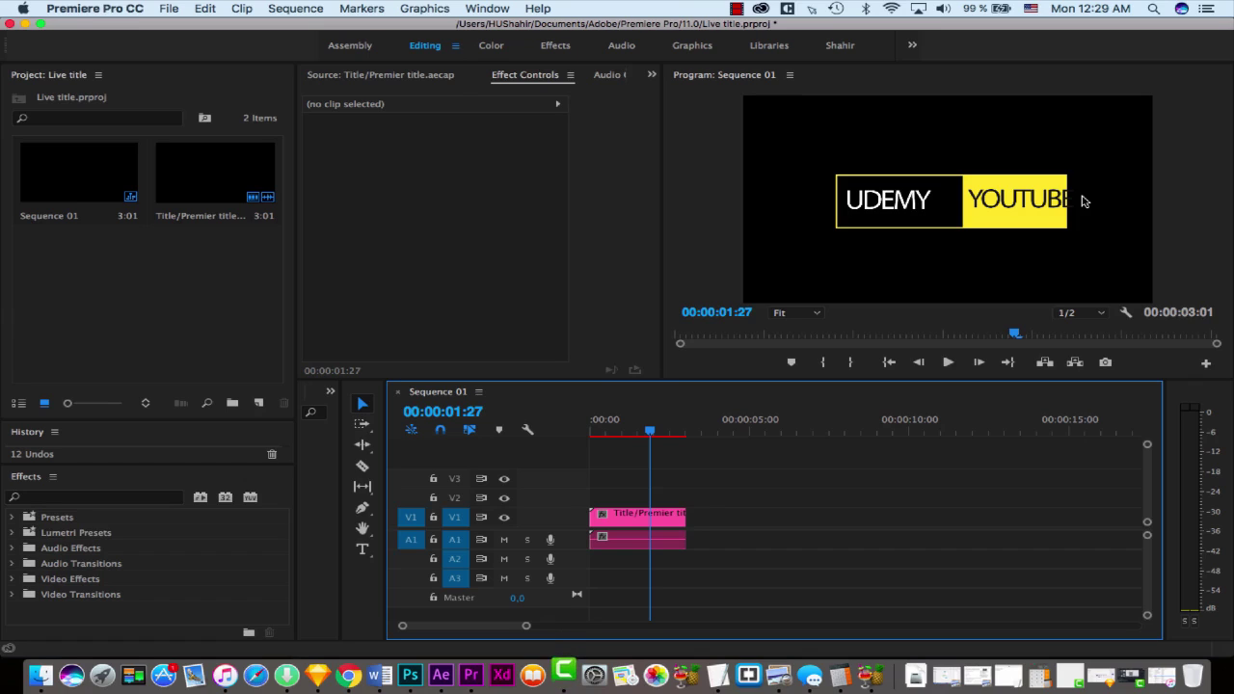
{"action": "left_click", "coordinate": [618, 432]}
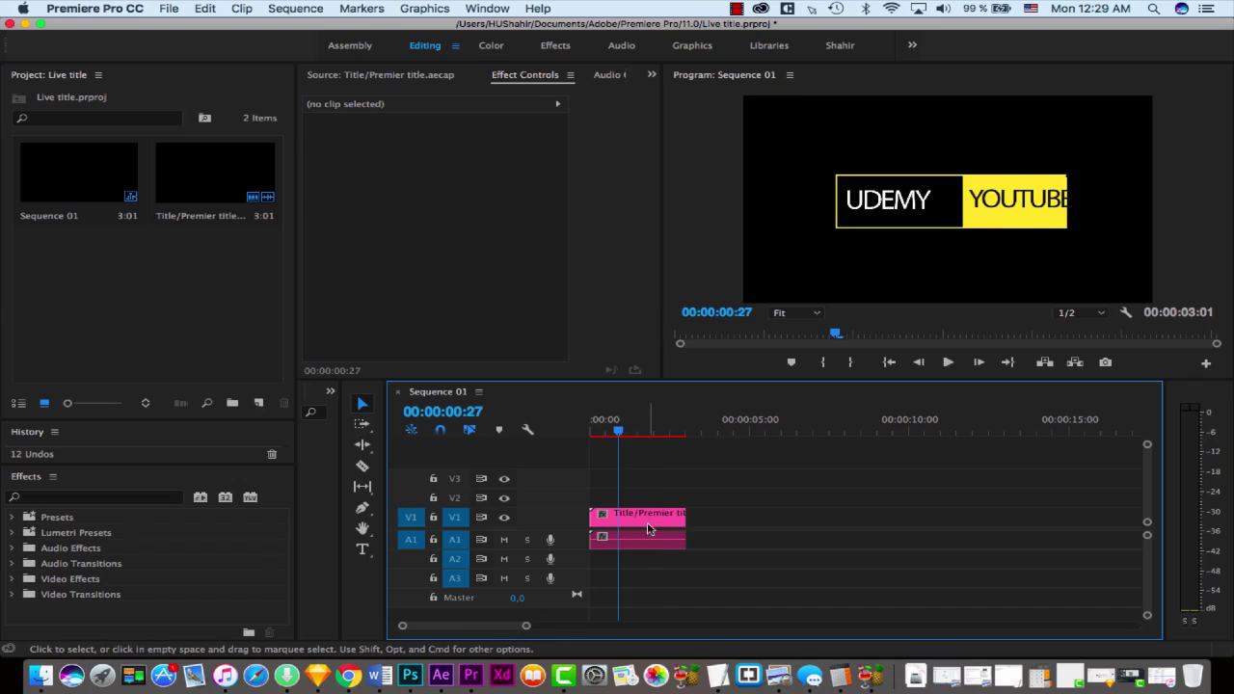
{"action": "left_click", "coordinate": [652, 519]}
Delete the Title/Premier clip from V1 of Sequence 01
{"action": "left_click", "coordinate": [386, 104]}
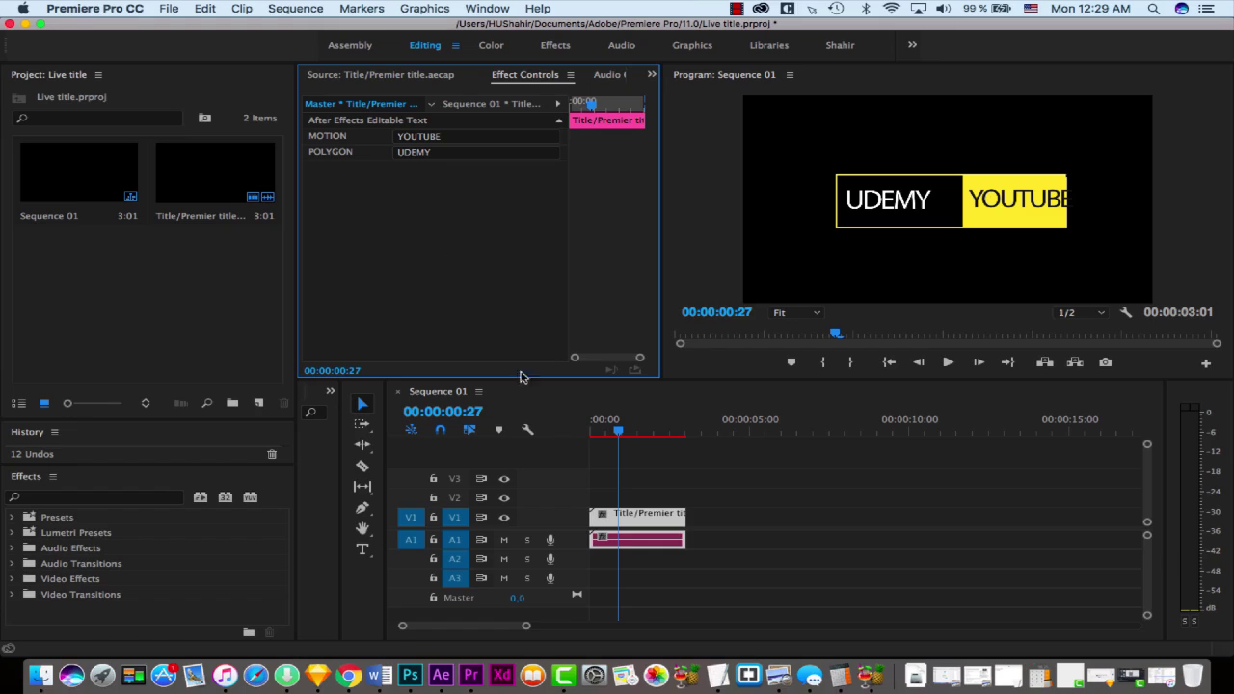
{"action": "left_click", "coordinate": [648, 521]}
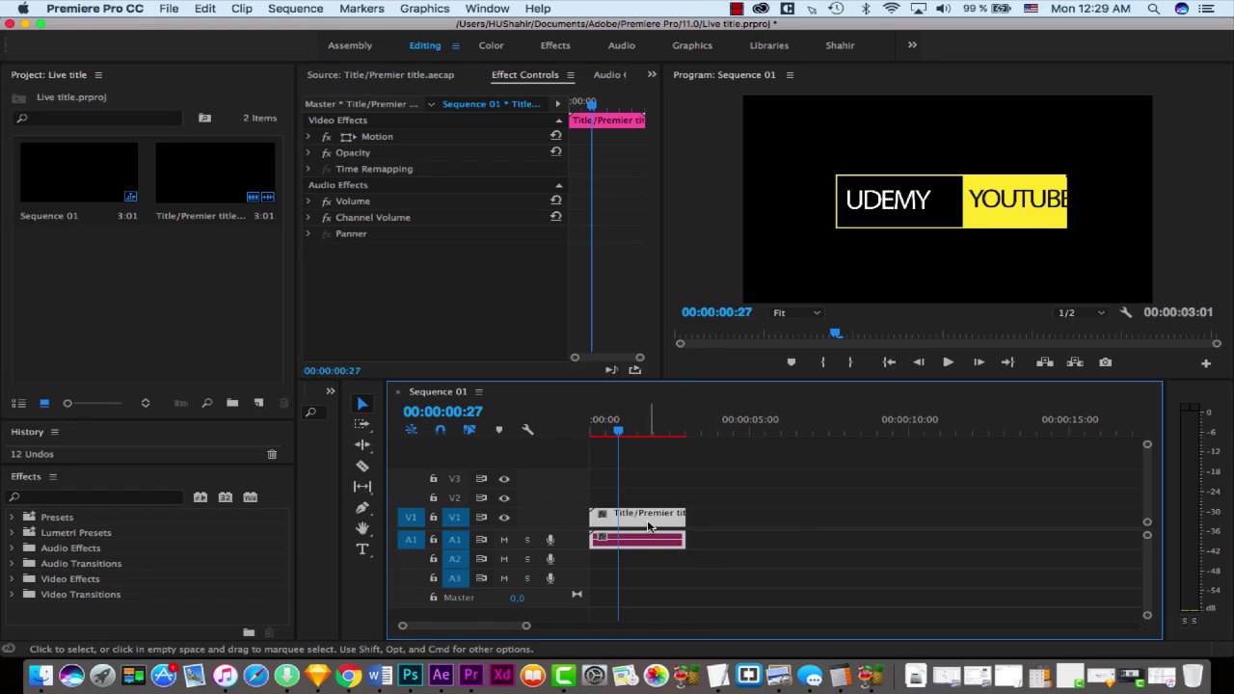
{"action": "key", "text": "Delete"}
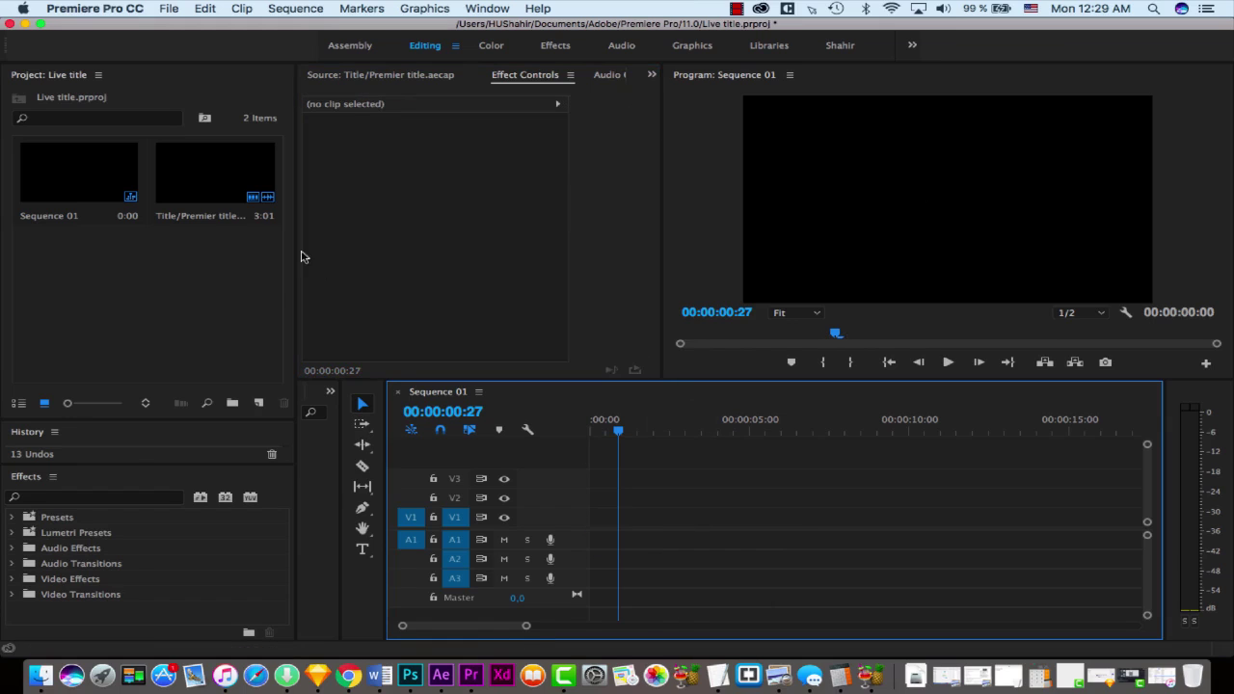
Delete the title item from the Project panel and return to After Effects
{"action": "left_click", "coordinate": [213, 181]}
{"action": "key", "text": "Delete"}
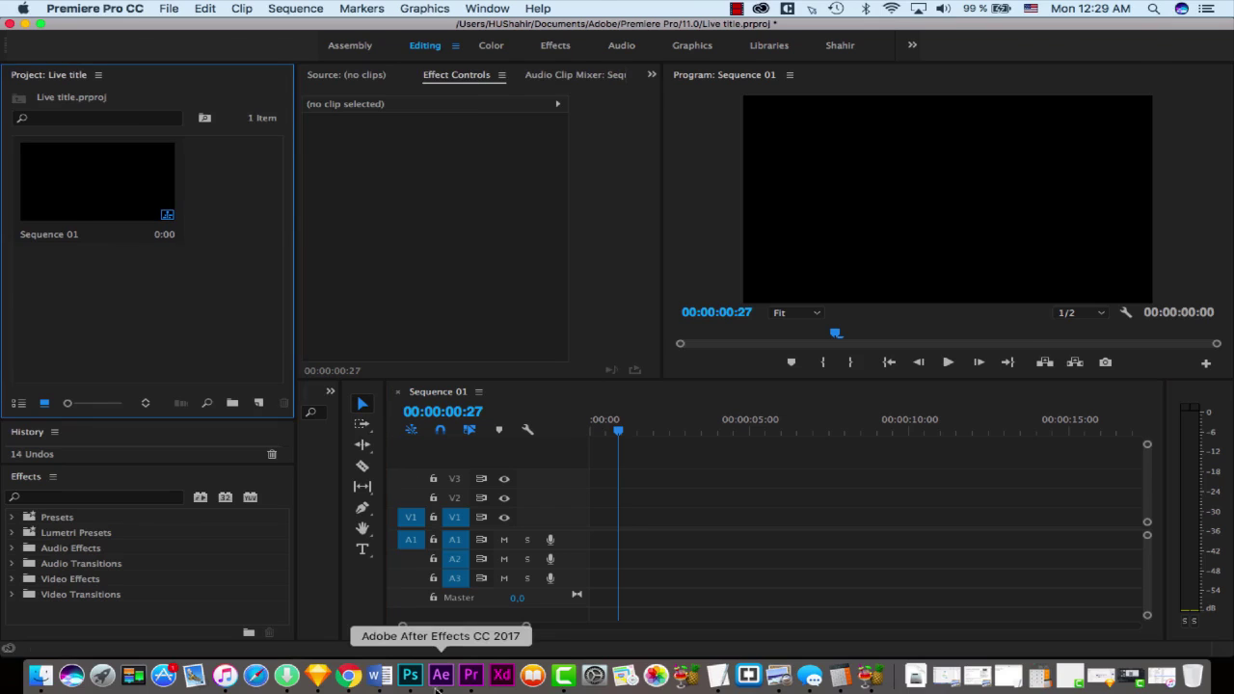
{"action": "left_click", "coordinate": [440, 675]}
Export the Title comp with Composition > Export As Text Template, saved as 'Title 01'
{"action": "left_click_drag", "start_coordinate": [606, 499], "coordinate": [617, 499]}
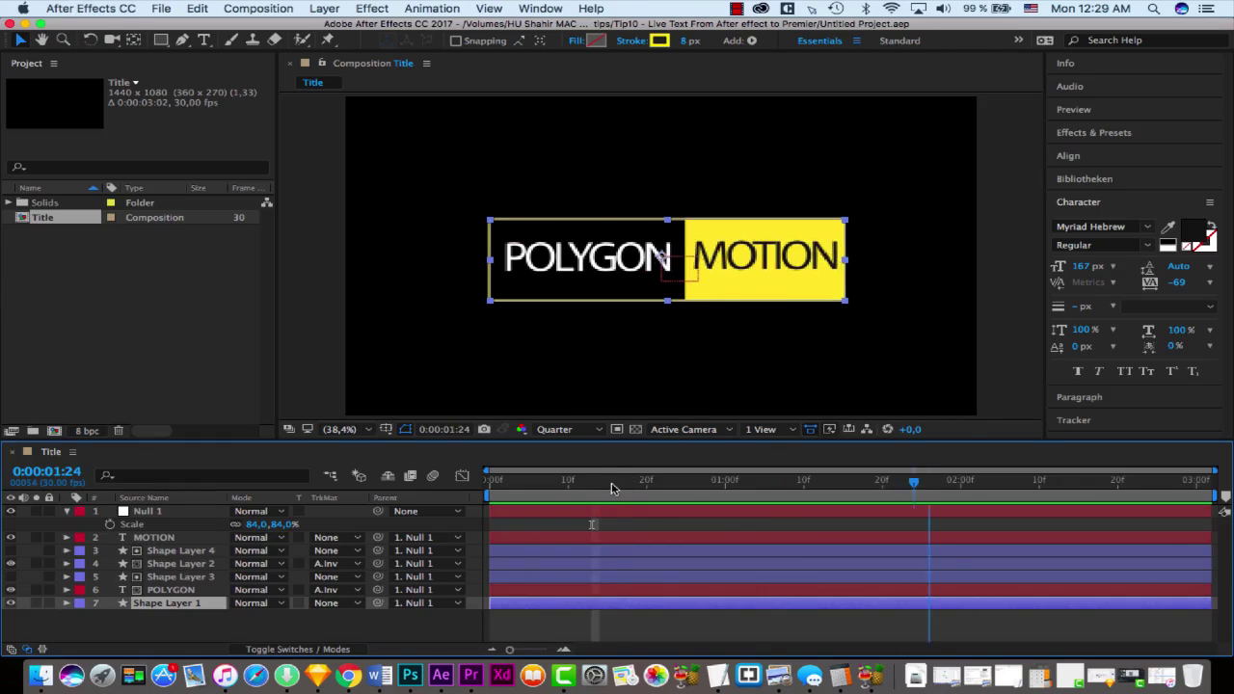
{"action": "left_click", "coordinate": [68, 214]}
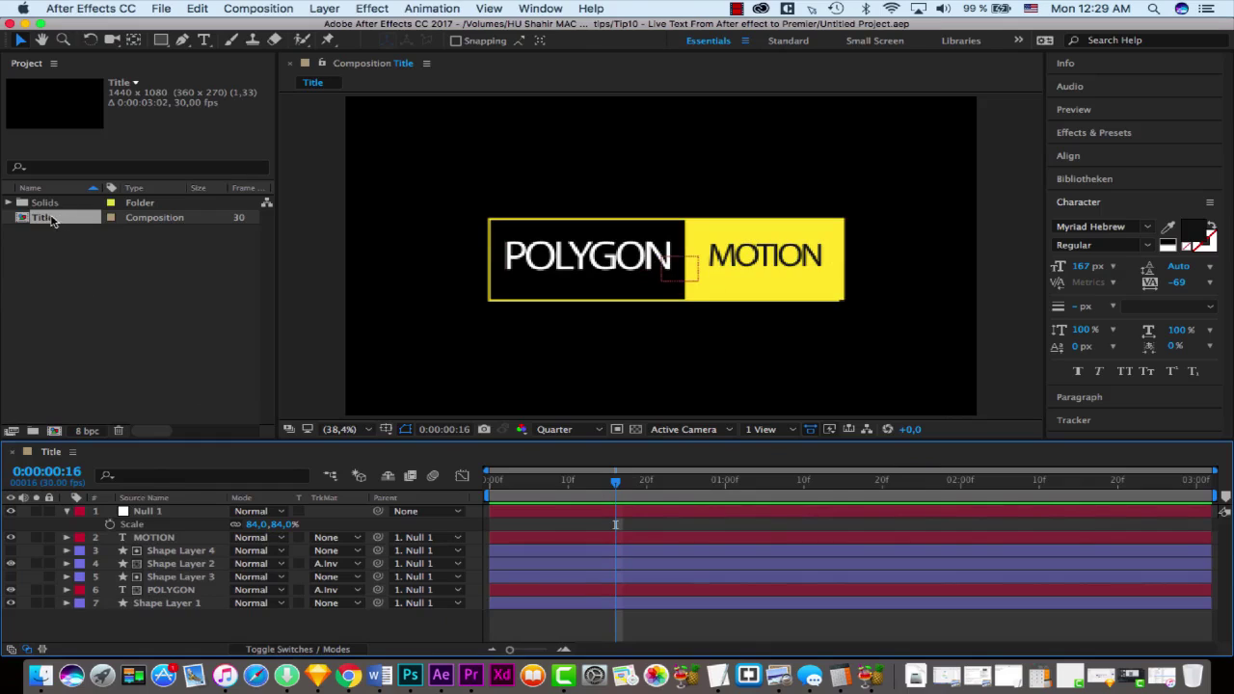
{"action": "left_click", "coordinate": [261, 9]}
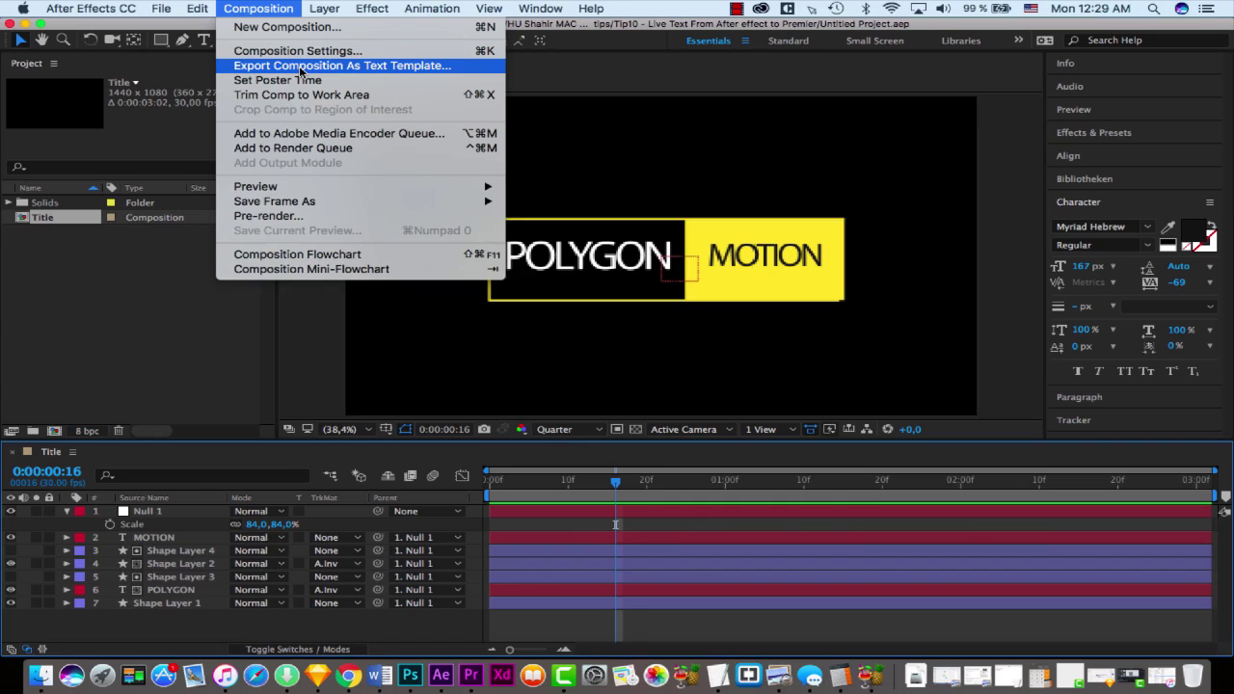
{"action": "left_click", "coordinate": [301, 66]}
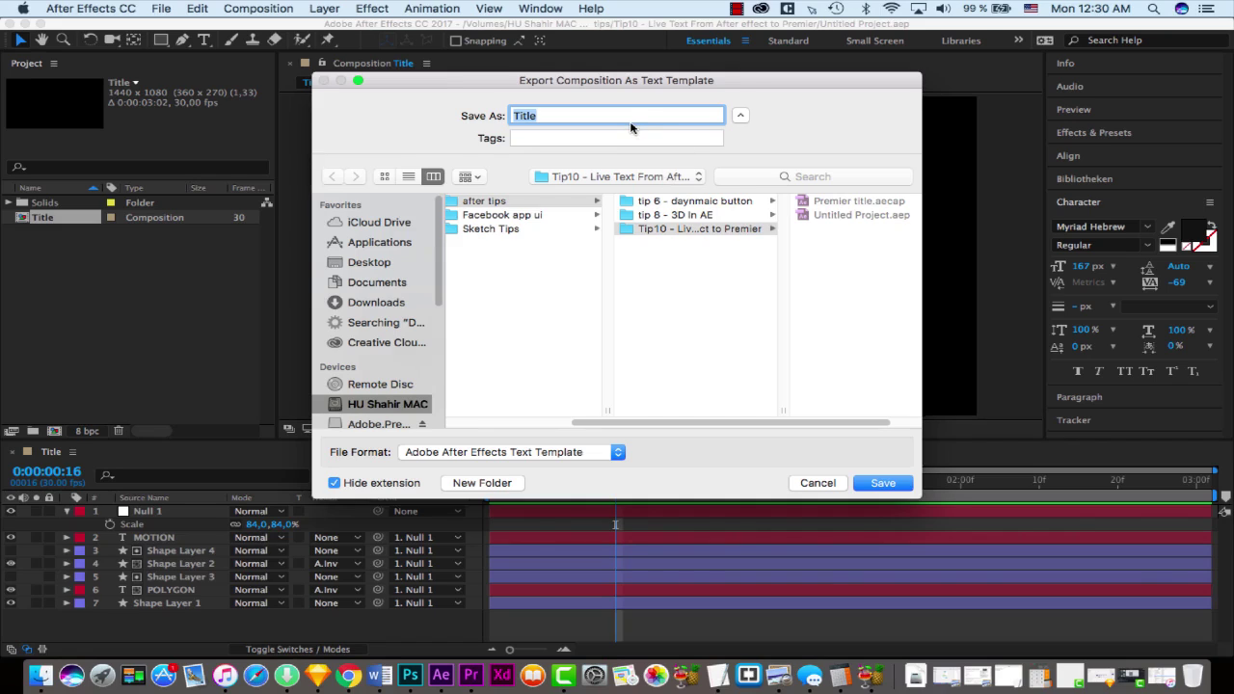
{"action": "key", "text": "BackSpace"}
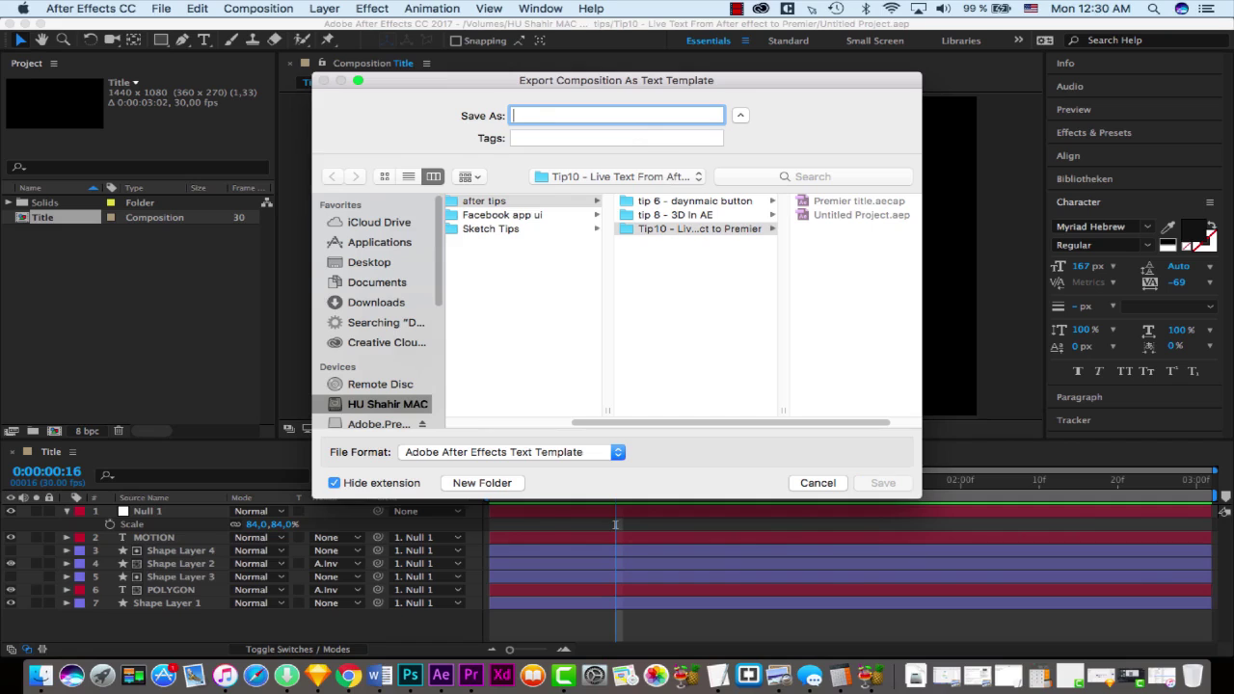
{"action": "type", "text": "Title 01"}
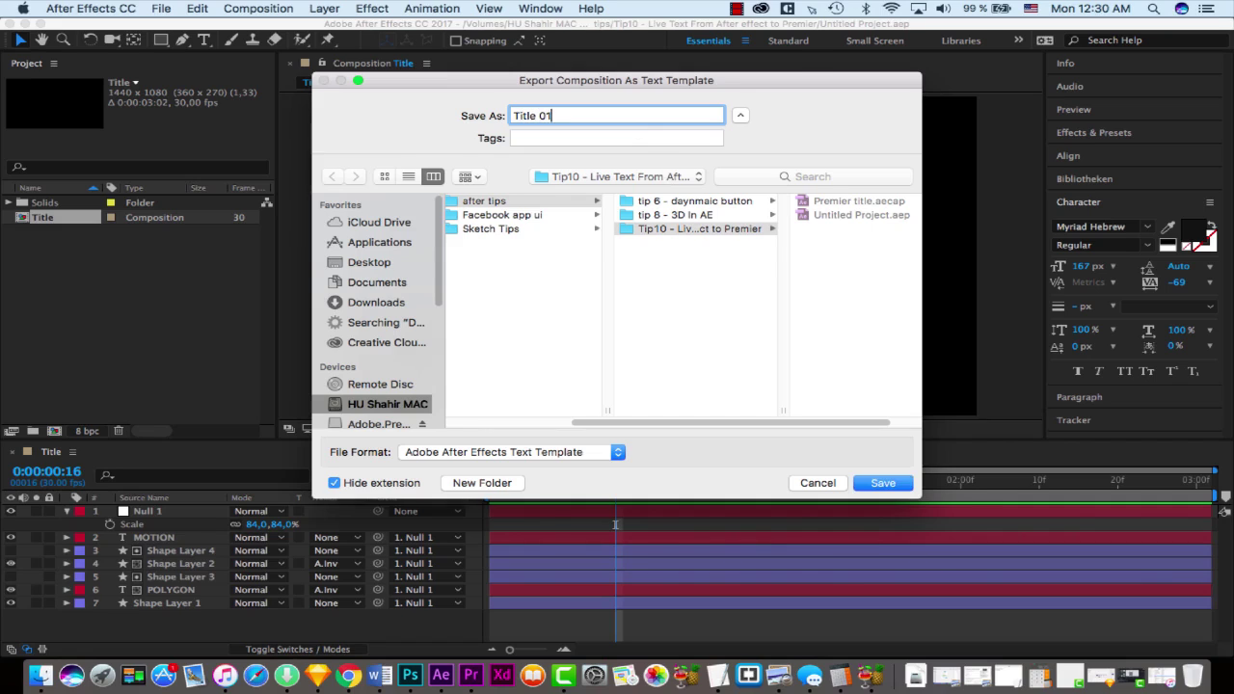
{"action": "key", "text": "Return"}
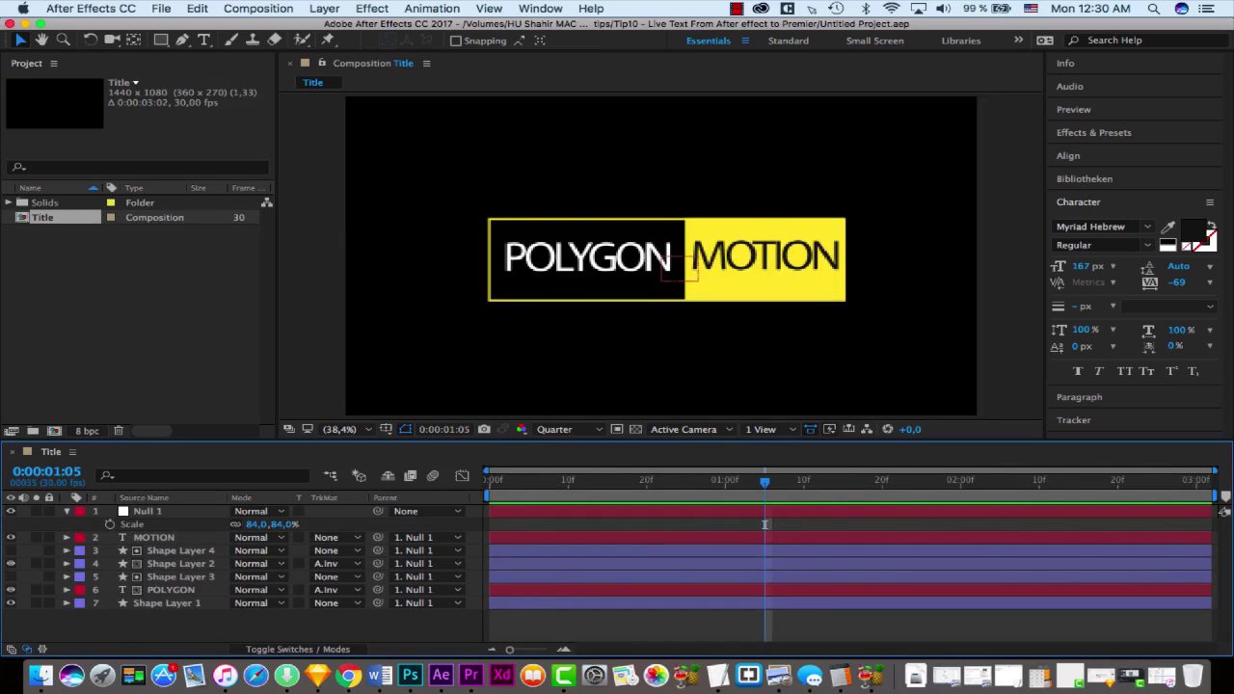
Import Title 01.aecap into the Premiere project, choosing its Title composition
{"action": "left_click", "coordinate": [471, 678]}
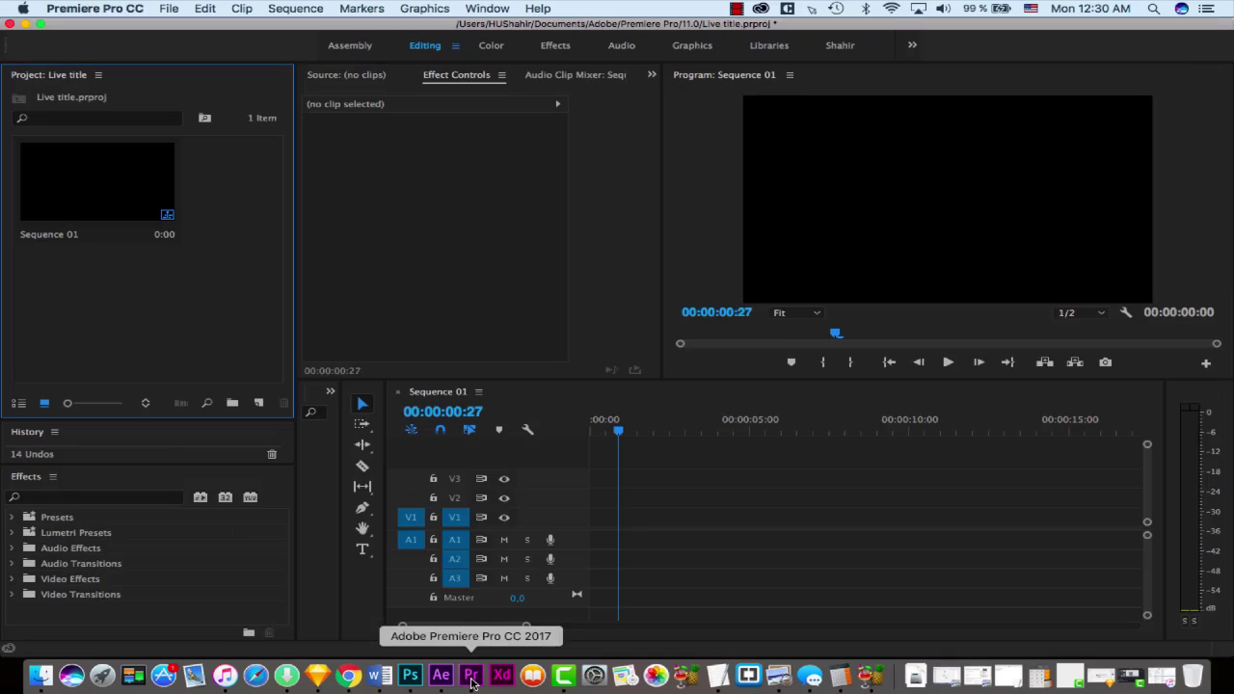
{"action": "double_click", "coordinate": [213, 343]}
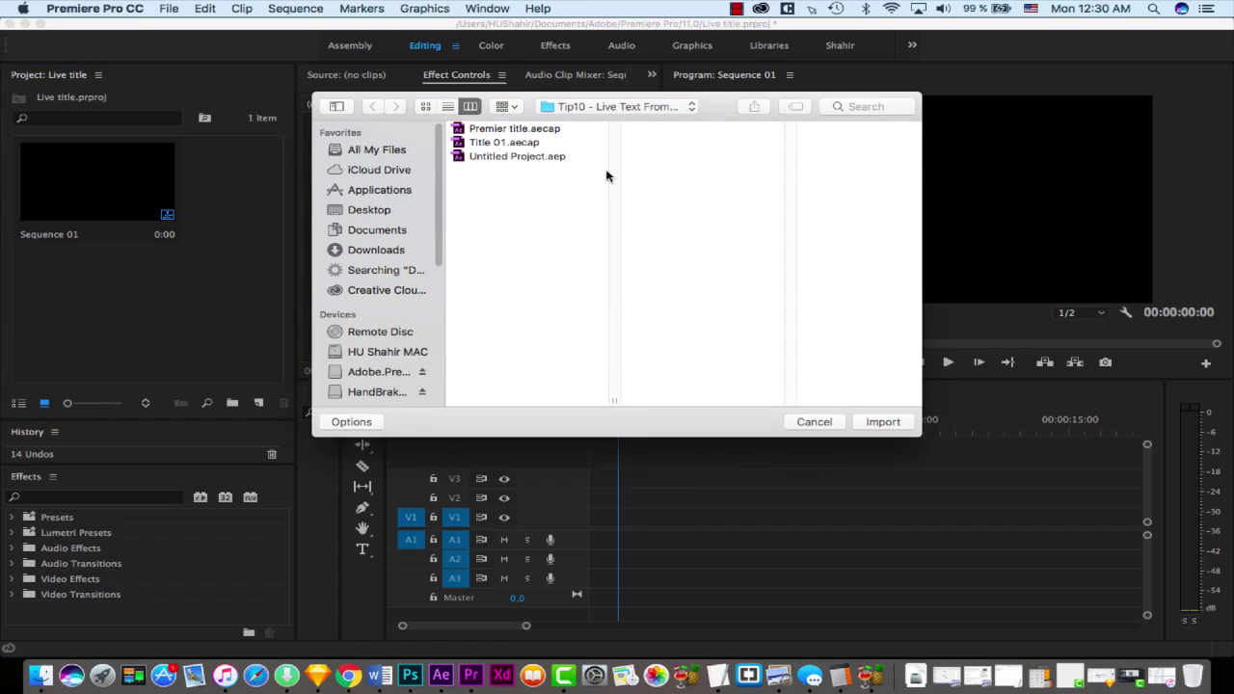
{"action": "left_click", "coordinate": [517, 145]}
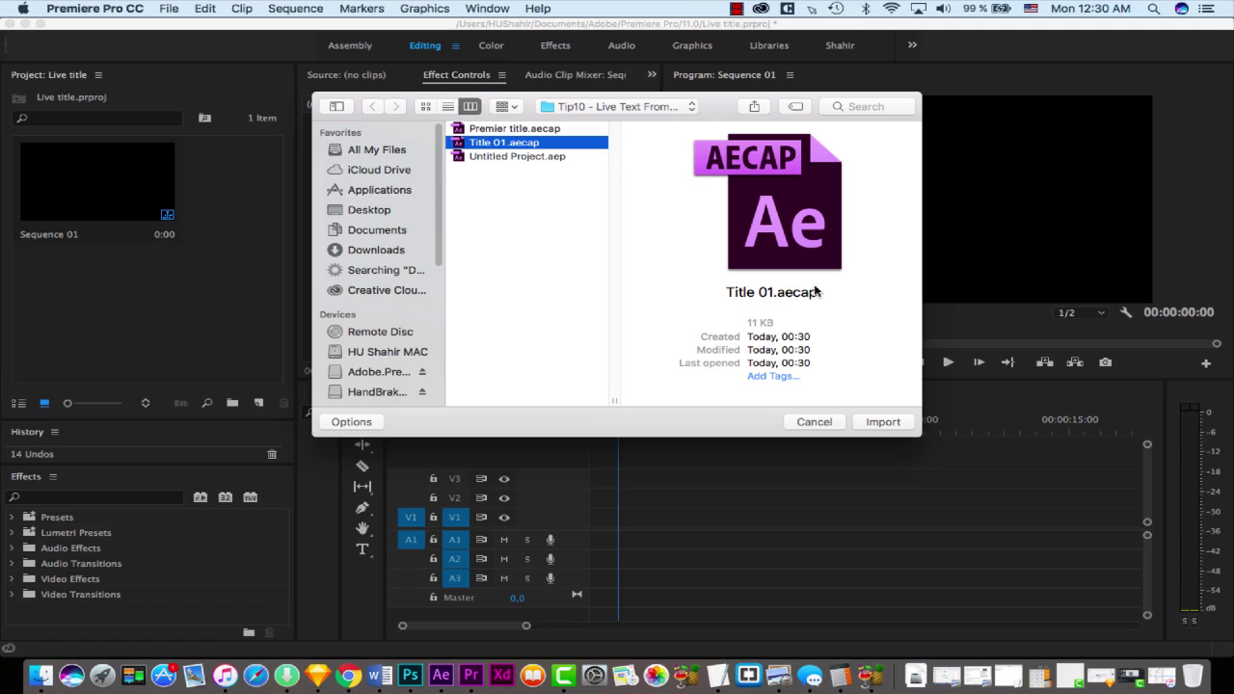
{"action": "left_click", "coordinate": [881, 422]}
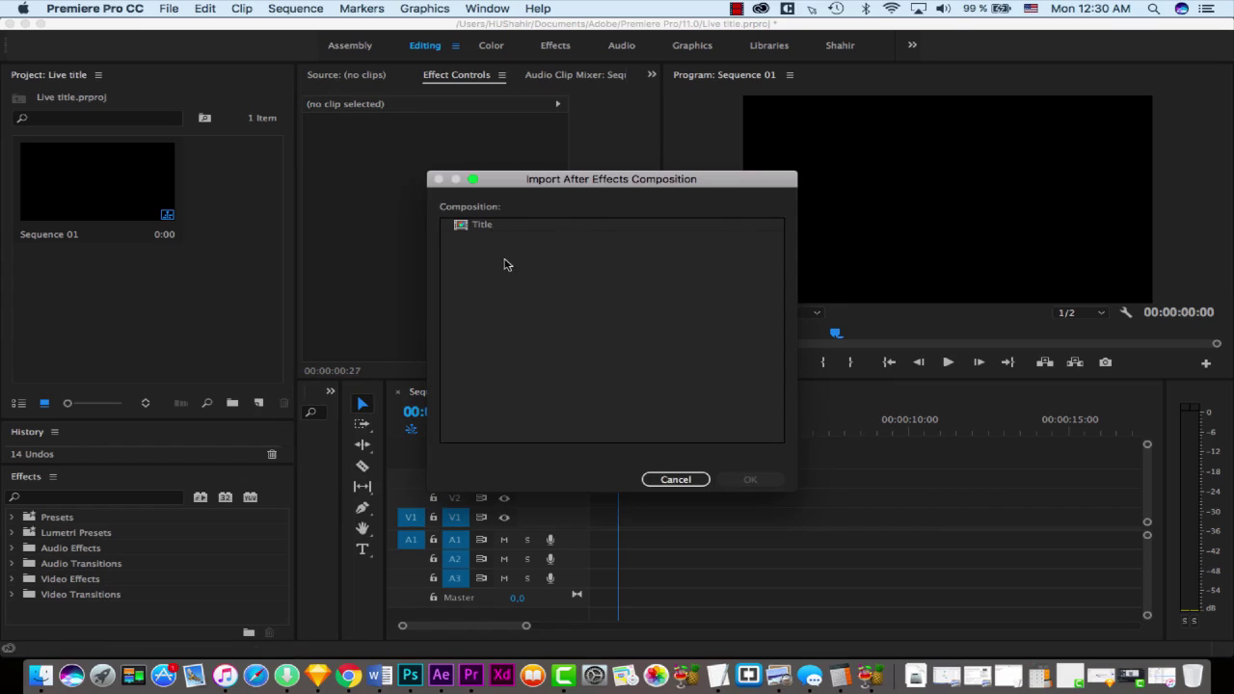
{"action": "left_click", "coordinate": [490, 231]}
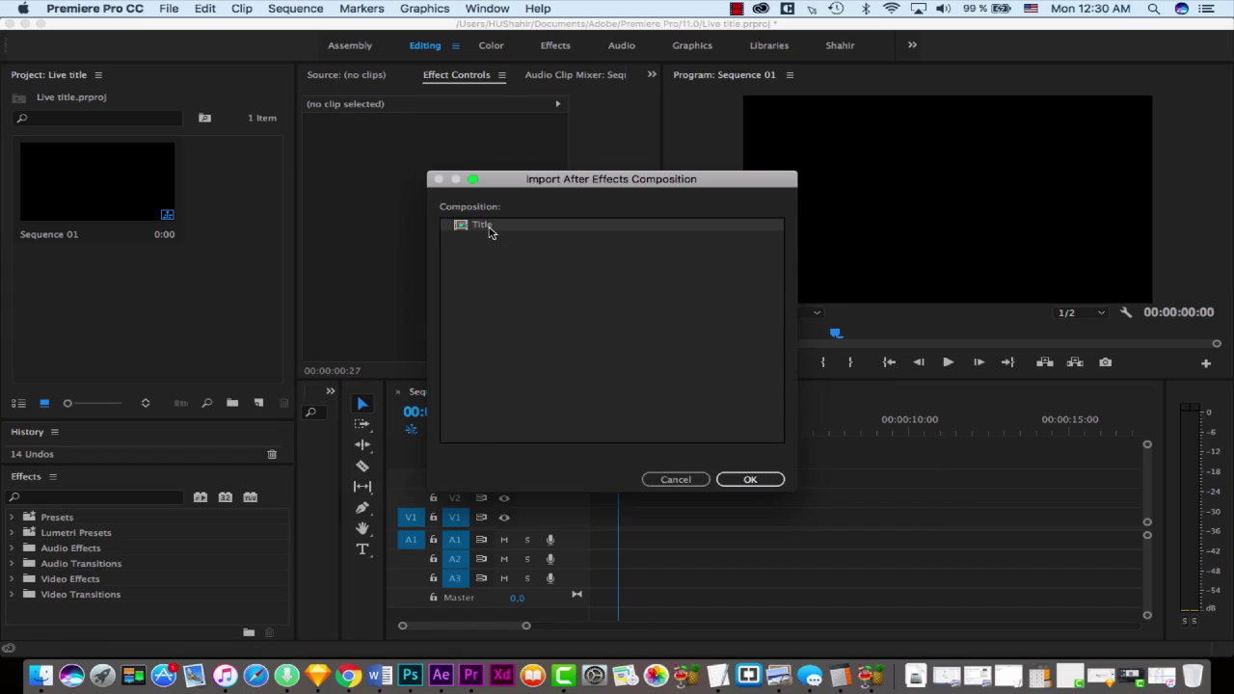
{"action": "left_click", "coordinate": [761, 483]}
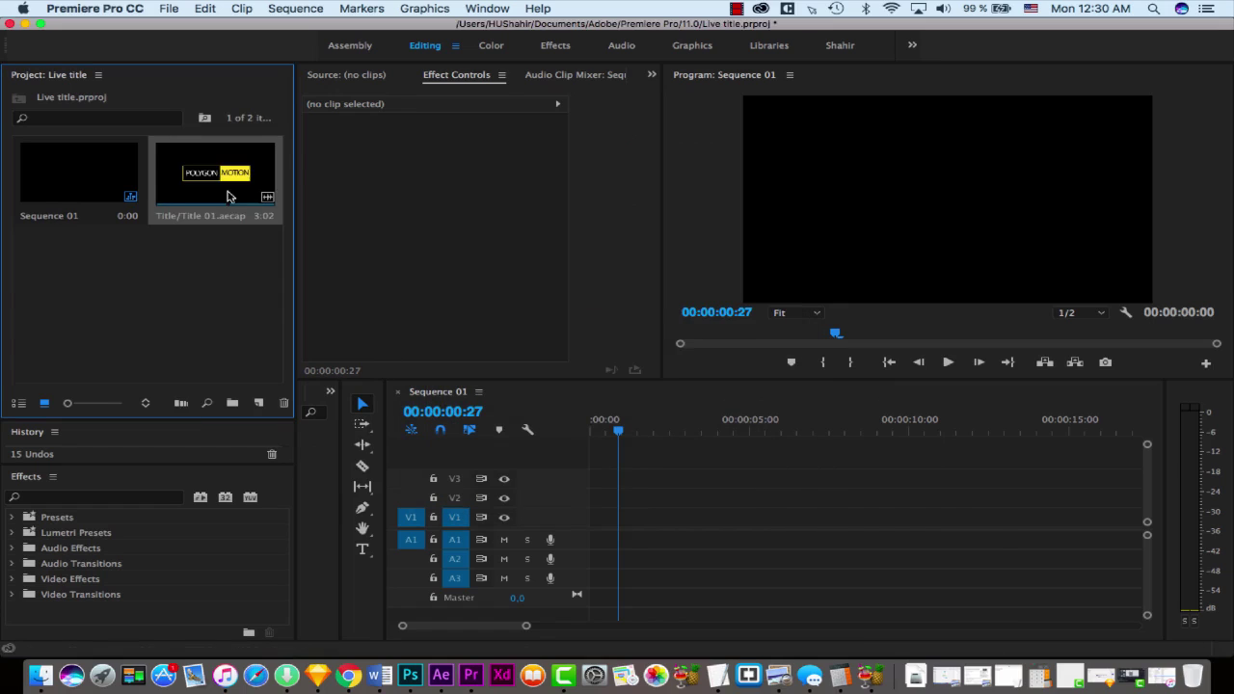
Place the Title 01 clip at the start of V1 and select it
{"action": "left_click_drag", "start_coordinate": [574, 421], "coordinate": [582, 543]}
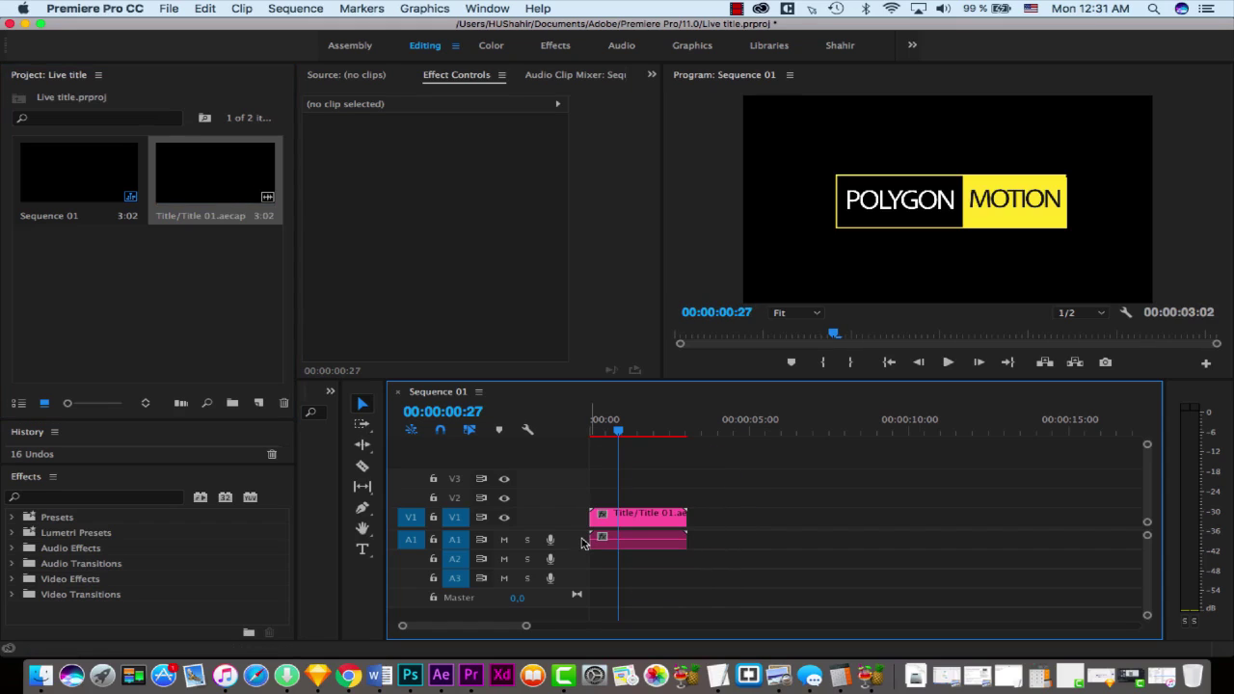
{"action": "mouse_move", "coordinate": [618, 431]}
{"action": "left_mouse_down"}
{"action": "mouse_move", "coordinate": [606, 433]}
{"action": "mouse_move", "coordinate": [618, 433]}
{"action": "left_mouse_up"}
{"action": "left_click", "coordinate": [648, 522]}
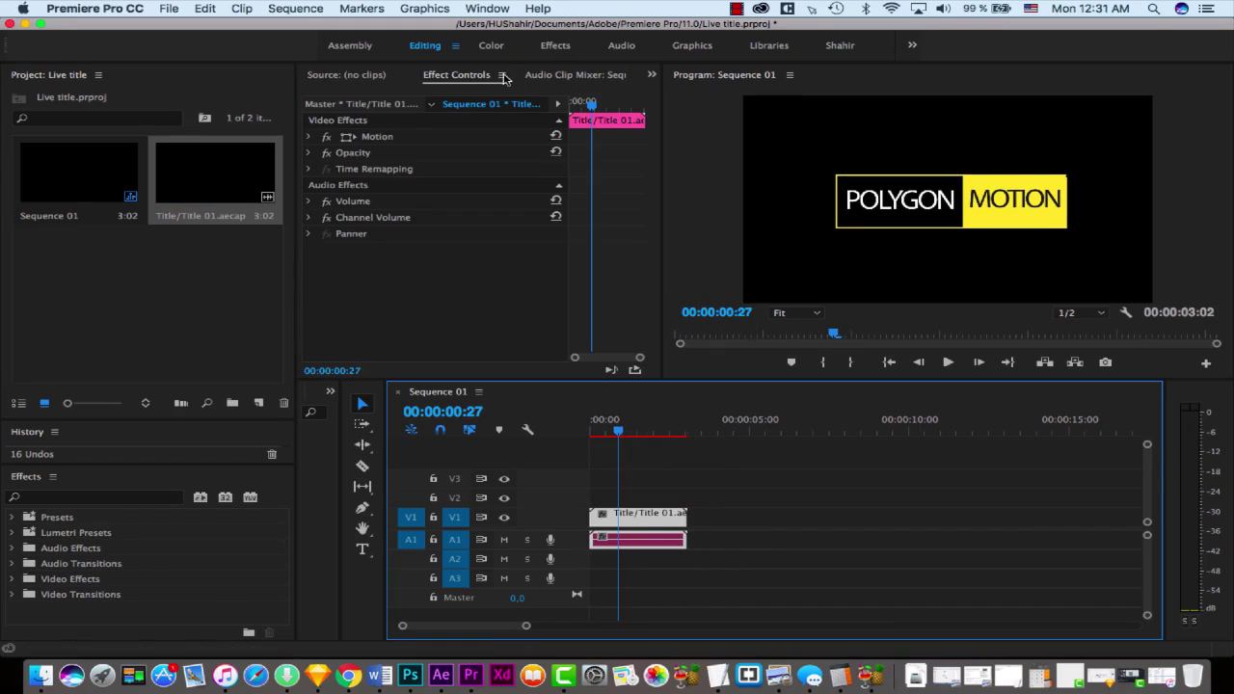
In the Master tab, replace the MOTION text with MAC and scrub to check
{"action": "left_click", "coordinate": [388, 104]}
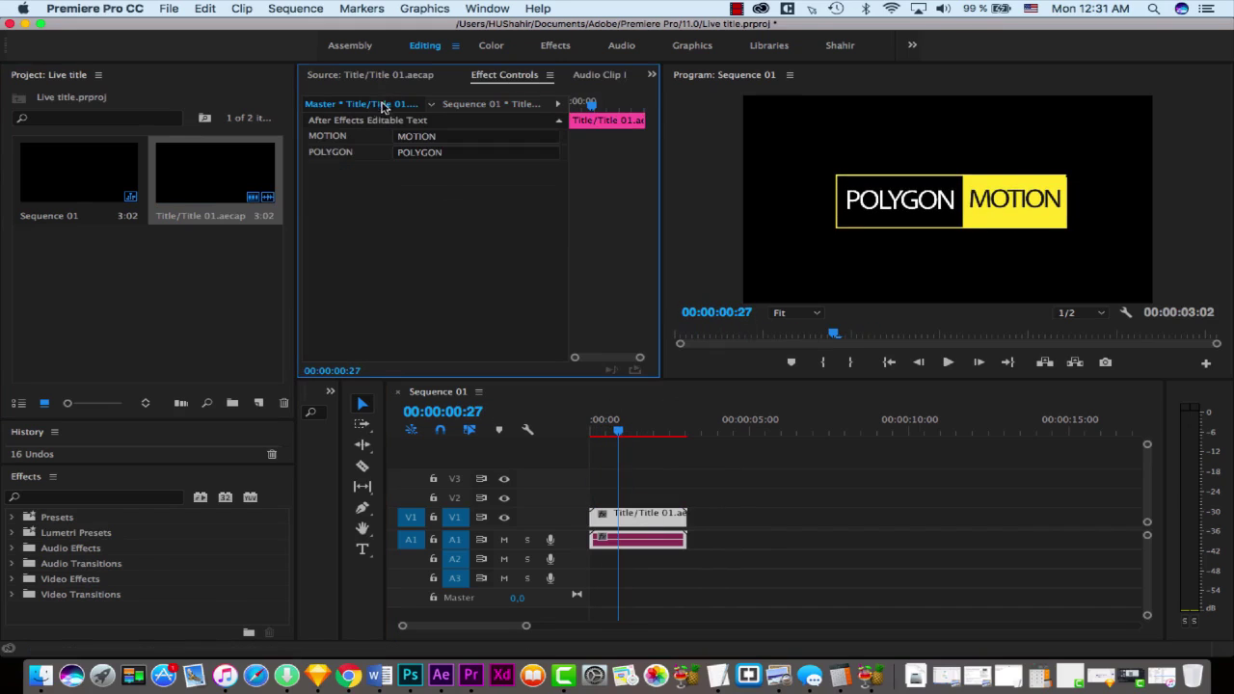
{"action": "left_click", "coordinate": [444, 135]}
{"action": "key", "text": "super+a"}
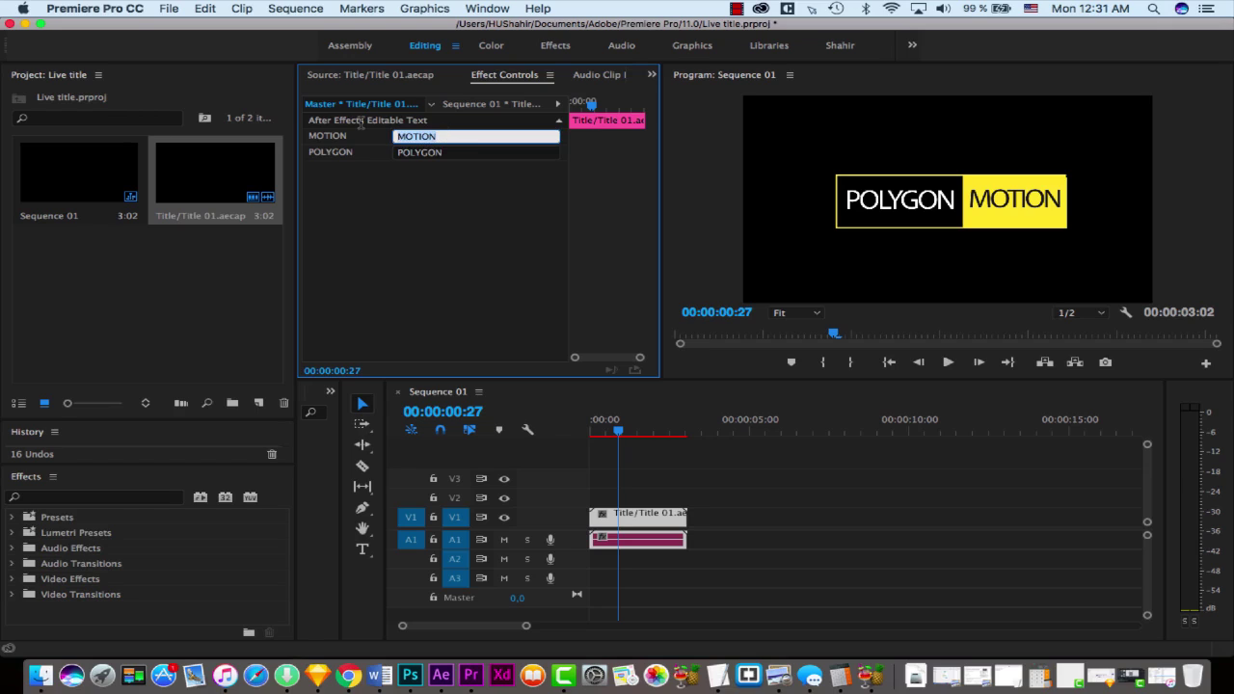
{"action": "type", "text": "mac"}
{"action": "key", "text": "BackSpace"}
{"action": "key", "text": "BackSpace"}
{"action": "key", "text": "BackSpace"}
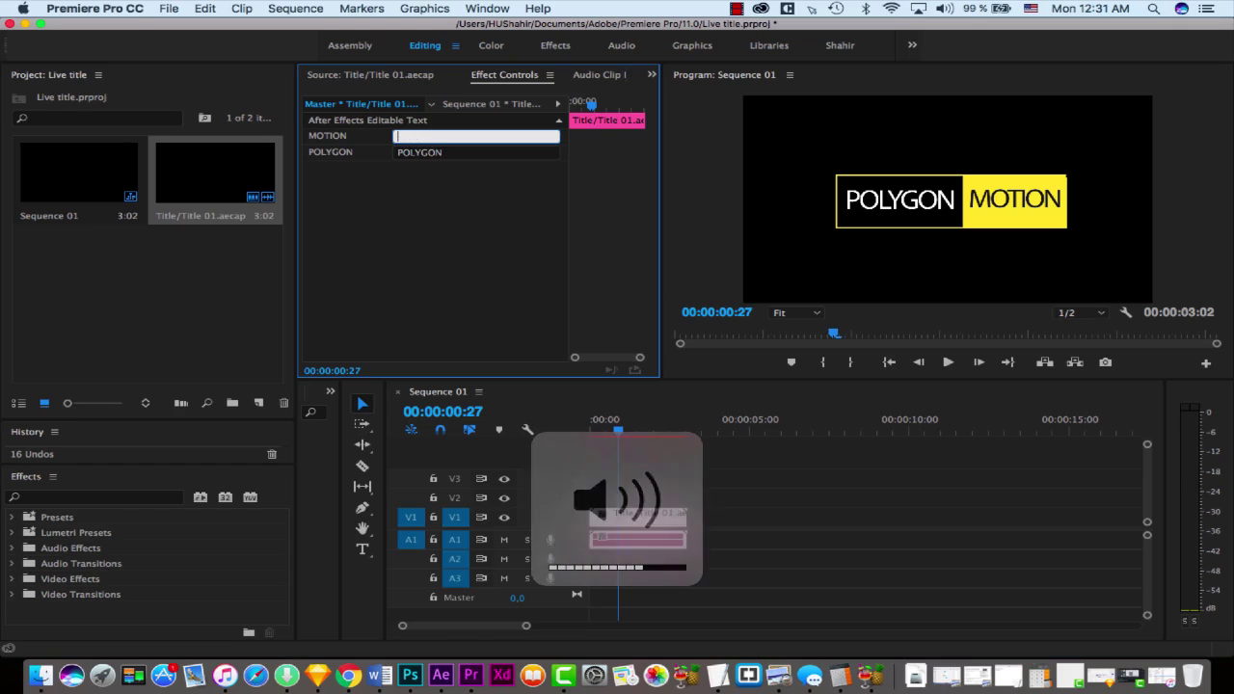
{"action": "type", "text": "MAC"}
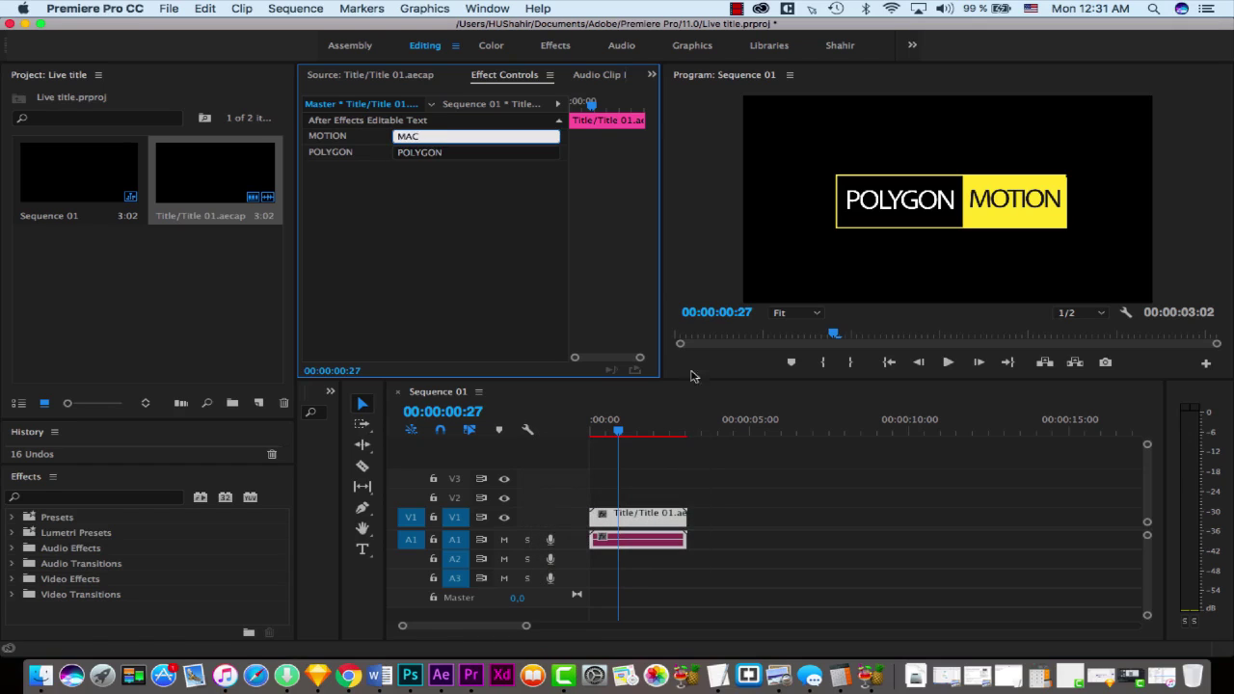
{"action": "left_click", "coordinate": [797, 623]}
{"action": "mouse_move", "coordinate": [636, 436]}
{"action": "left_mouse_down"}
{"action": "mouse_move", "coordinate": [648, 439]}
{"action": "mouse_move", "coordinate": [608, 451]}
{"action": "mouse_move", "coordinate": [595, 442]}
{"action": "mouse_move", "coordinate": [625, 441]}
{"action": "left_mouse_up"}
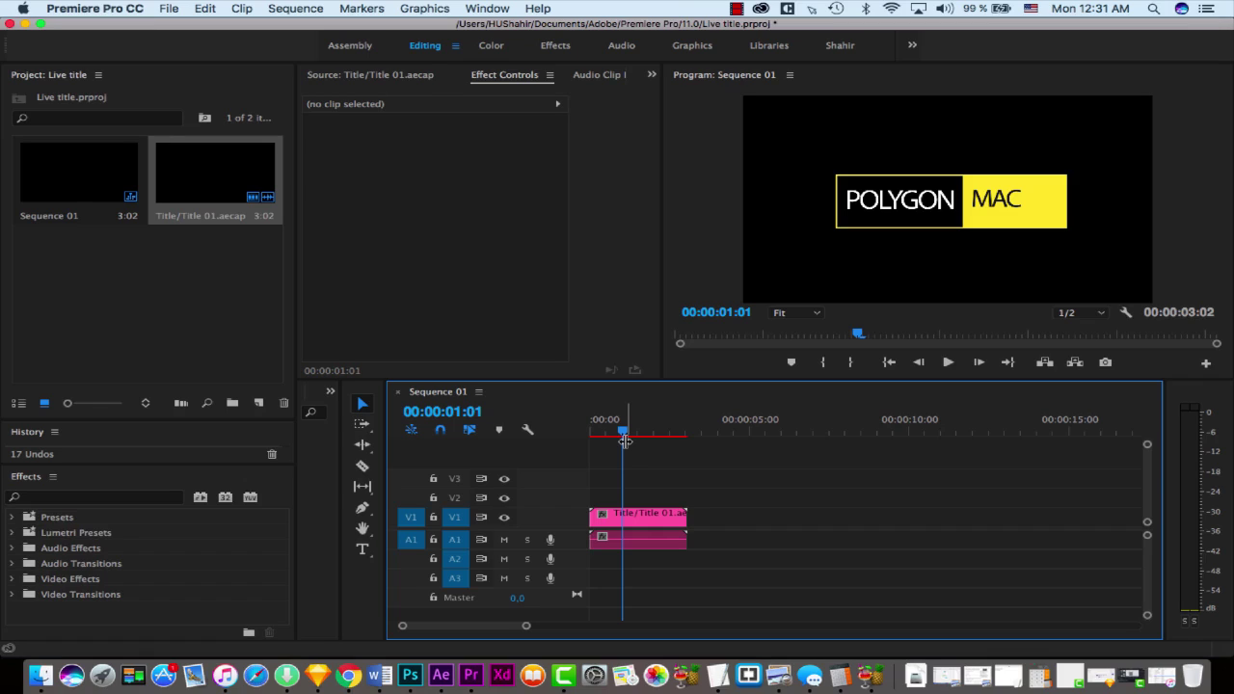
Switch to After Effects with Cmd+Tab to view the original POLYGON MOTION composition
{"action": "key", "text": "super+Tab"}
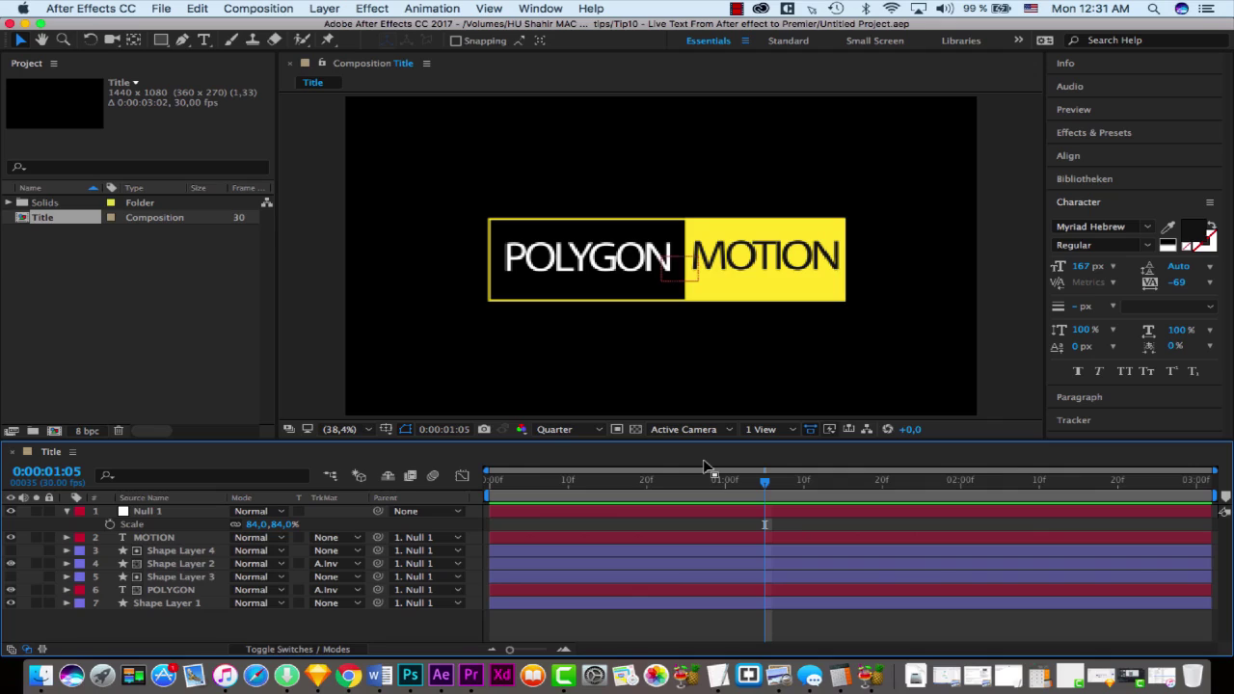